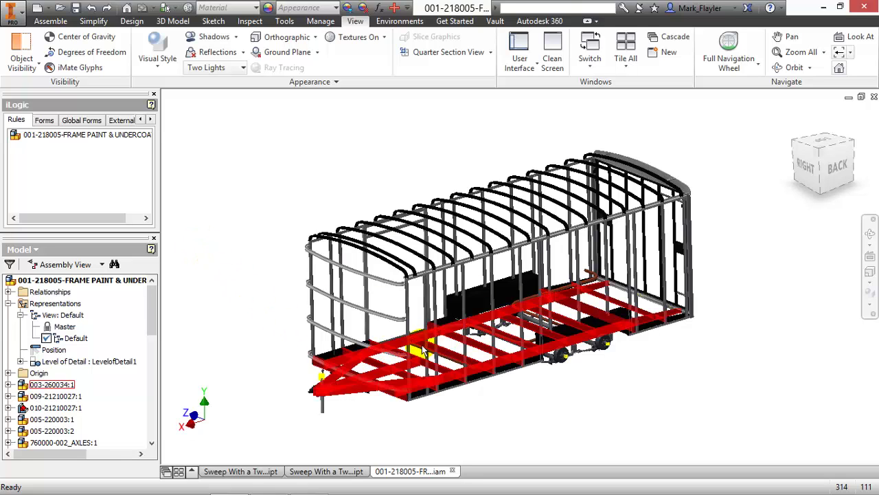
Edit the Tubing component in place within the trailer assembly.
{"action": "double_click", "coordinate": [449, 324]}
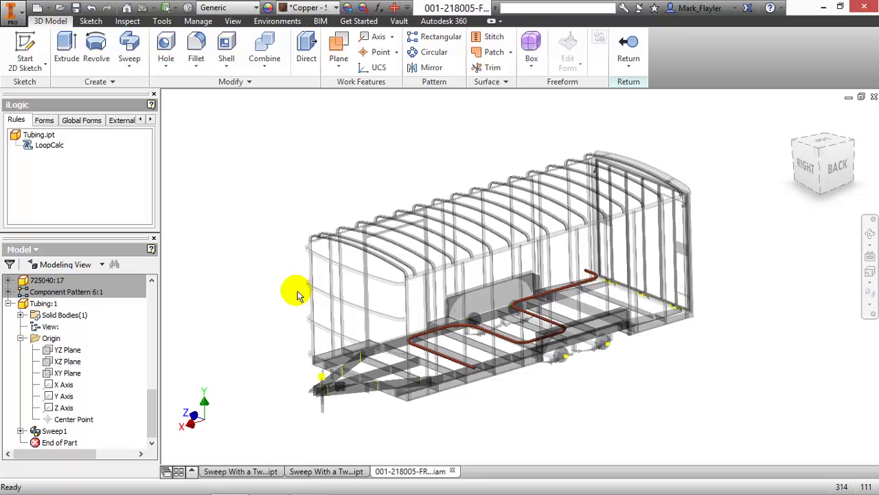
Open Sketch2, the tubing path sketch under Sweep1, for editing.
{"action": "left_click", "coordinate": [21, 431]}
{"action": "double_click", "coordinate": [65, 443]}
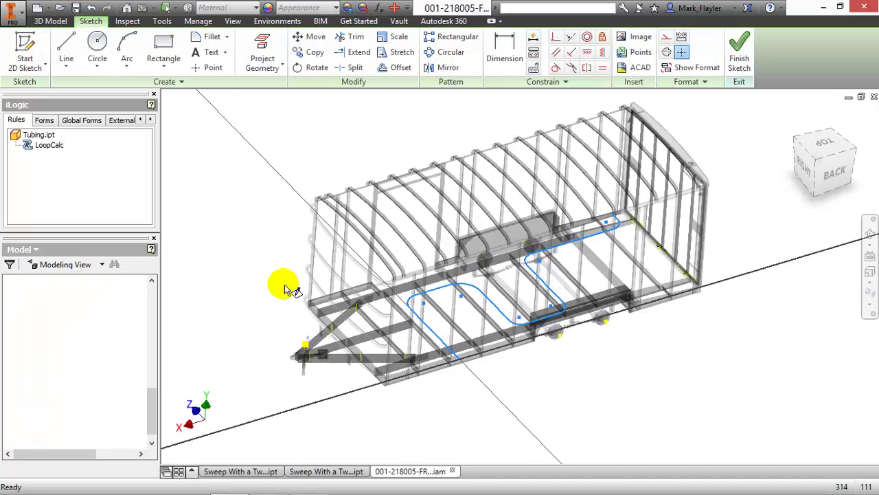
{"action": "right_click", "coordinate": [448, 392]}
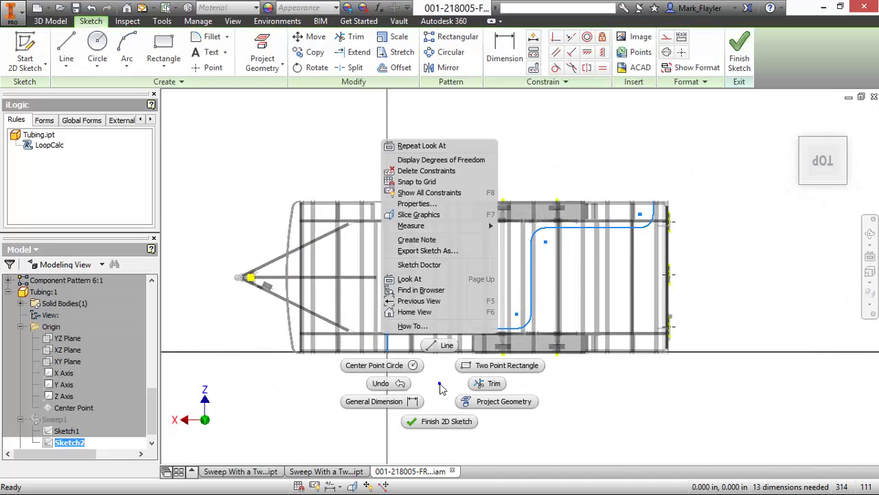
{"action": "left_click", "coordinate": [441, 388]}
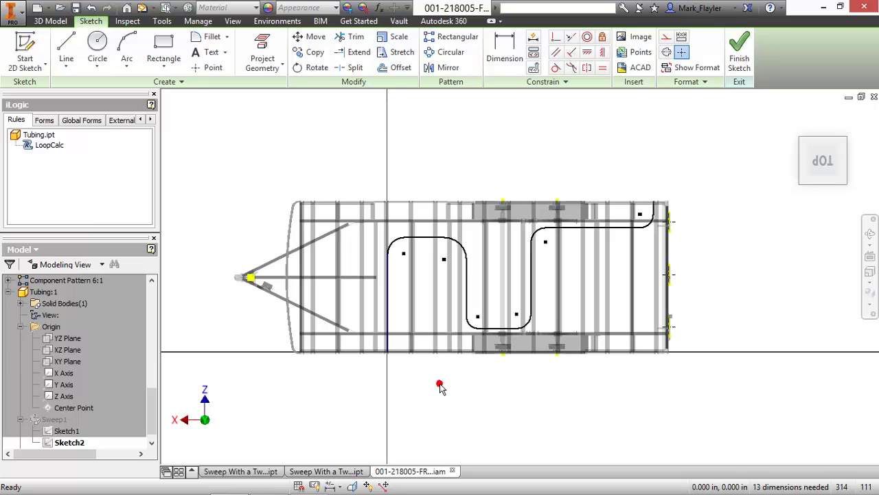
{"action": "left_click", "coordinate": [417, 192]}
Measure the full loop length of the tubing path: 364.469 in.
{"action": "left_click", "coordinate": [129, 21]}
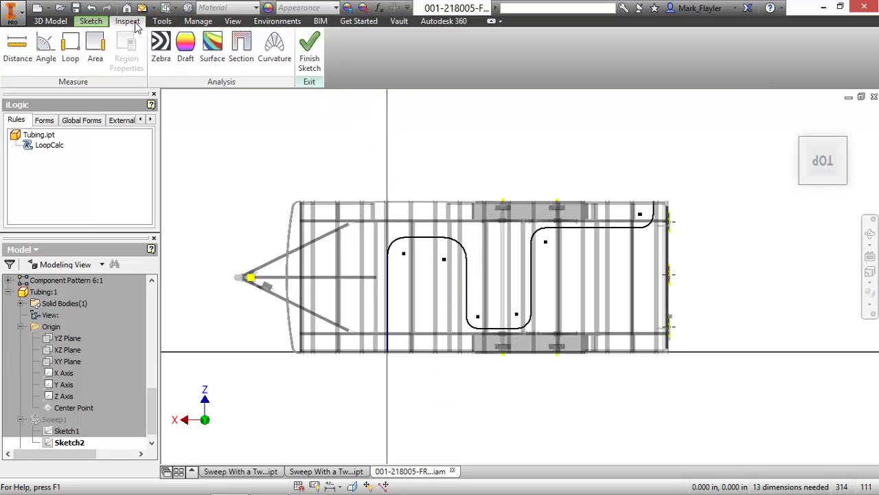
{"action": "left_click", "coordinate": [31, 48]}
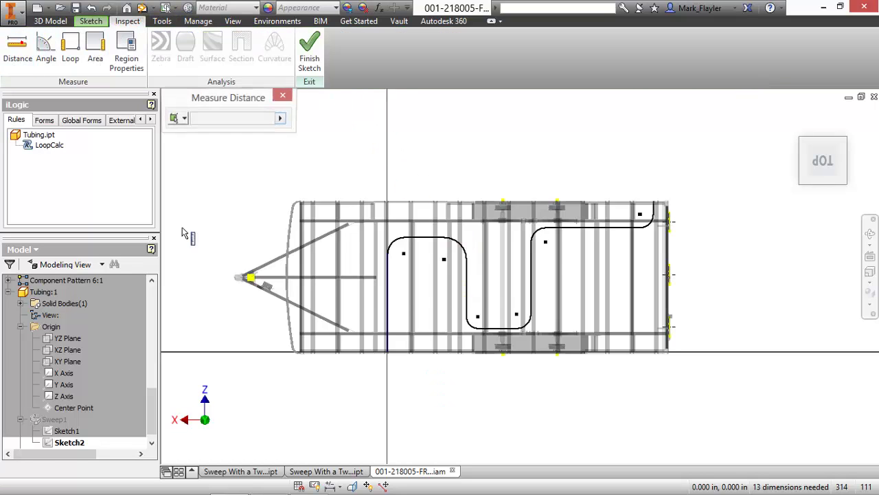
{"action": "right_click", "coordinate": [284, 123]}
{"action": "left_click", "coordinate": [305, 149]}
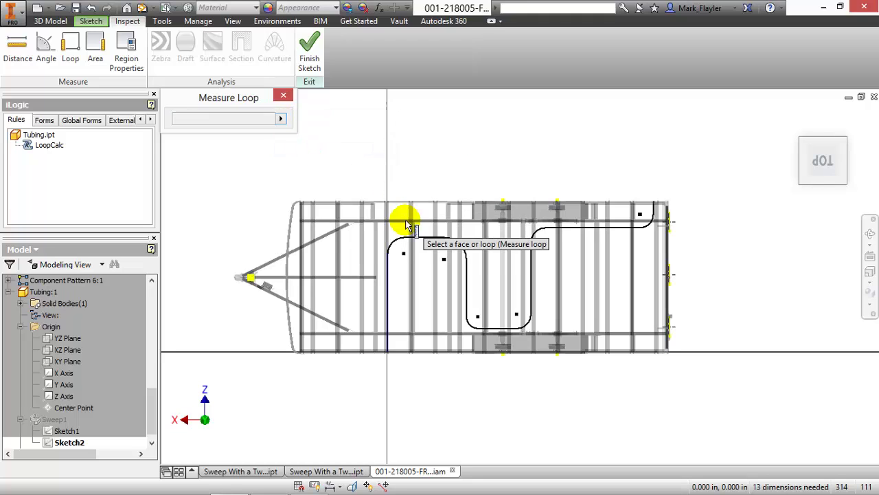
{"action": "left_click", "coordinate": [402, 242]}
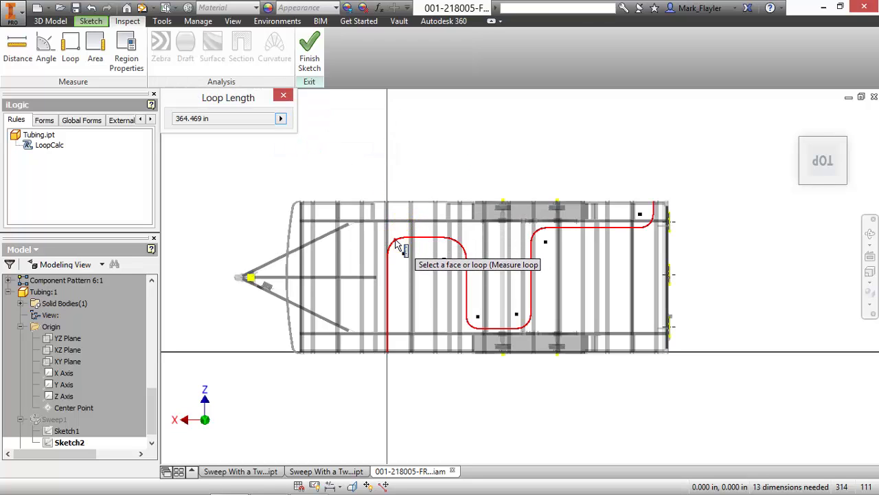
{"action": "left_click", "coordinate": [397, 244]}
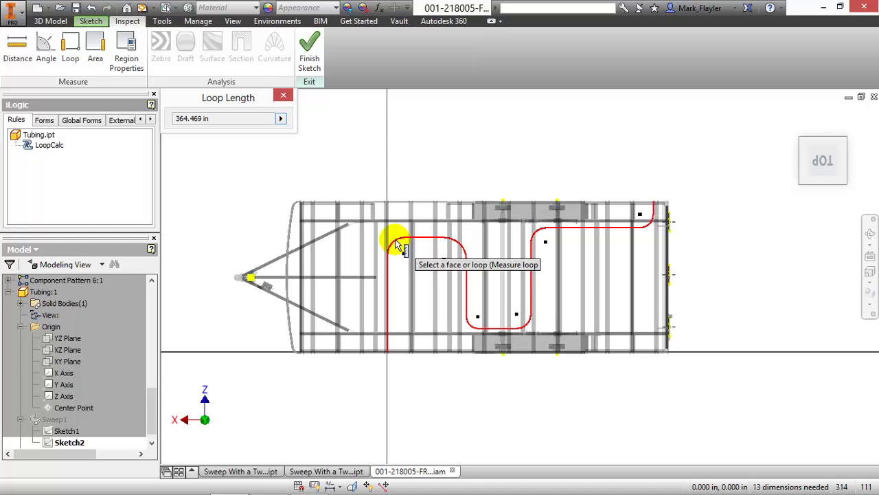
{"action": "left_click", "coordinate": [283, 94]}
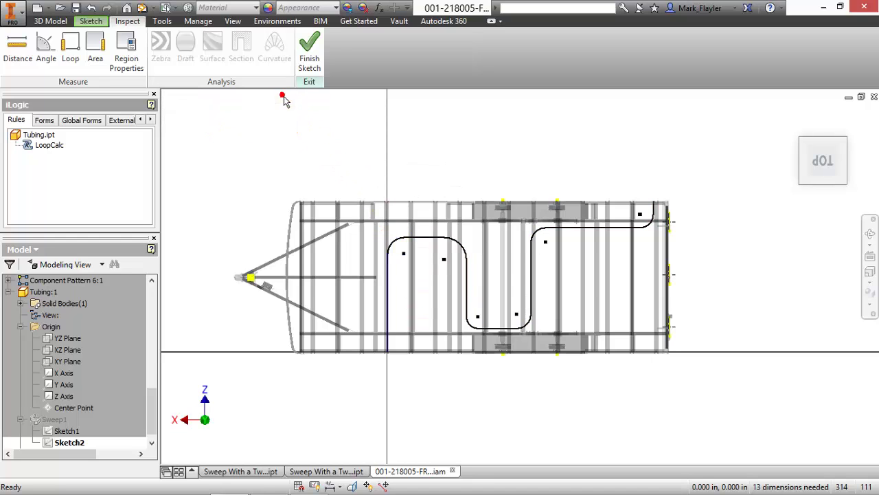
Finish Sketch2 to return to the Tubing part's 3-D model.
{"action": "left_click", "coordinate": [310, 51]}
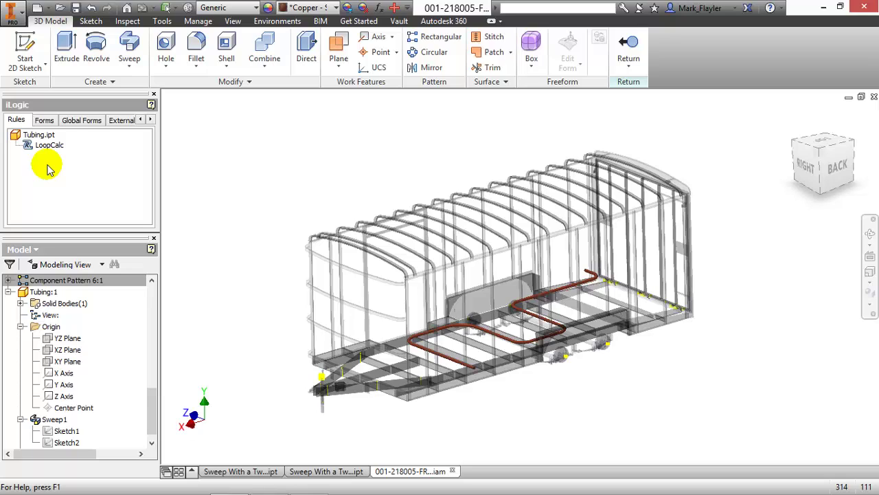
Switch to the Sweep With a Twist - Spring part and view its helical coil from below.
{"action": "left_click", "coordinate": [292, 474]}
{"action": "left_click", "coordinate": [267, 472]}
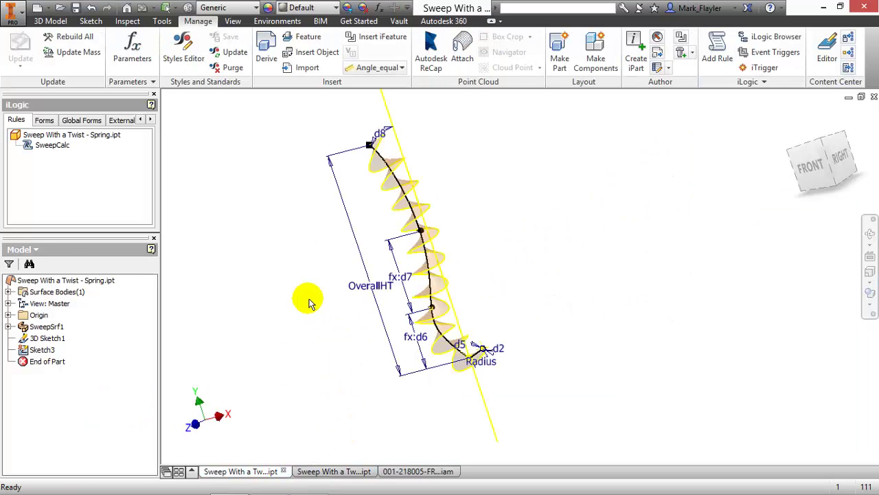
{"action": "scroll", "coordinate": [487, 369], "scroll_direction": "up", "scroll_amount": 2}
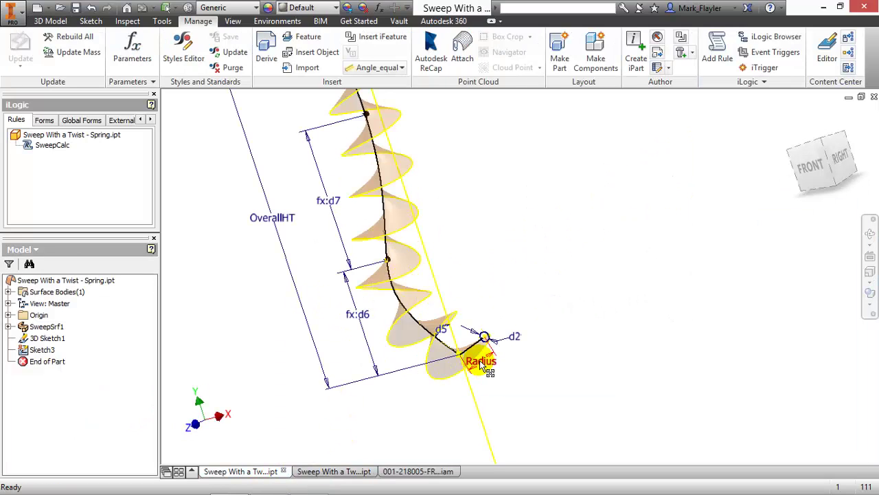
{"action": "middle_click_drag", "start_coordinate": [463, 202], "coordinate": [525, 328]}
{"action": "middle_click_drag", "start_coordinate": [506, 285], "coordinate": [530, 251], "text": "shift"}
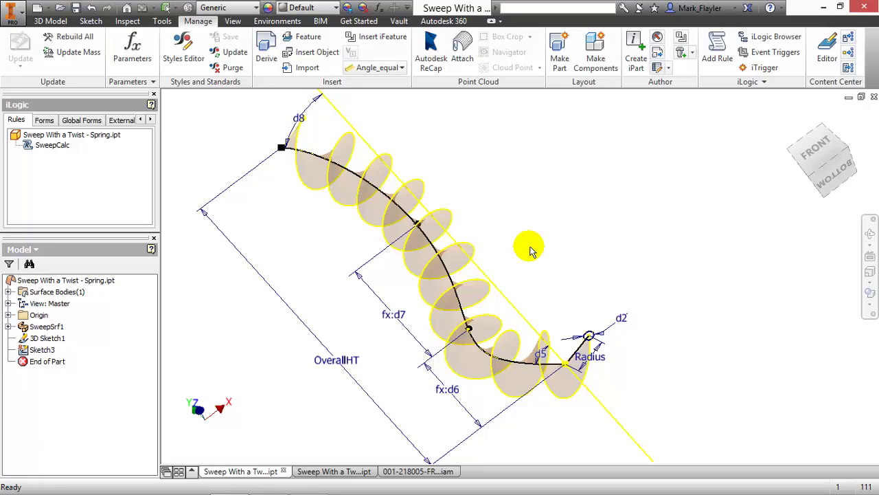
{"action": "right_click", "coordinate": [58, 153]}
{"action": "left_click", "coordinate": [92, 171]}
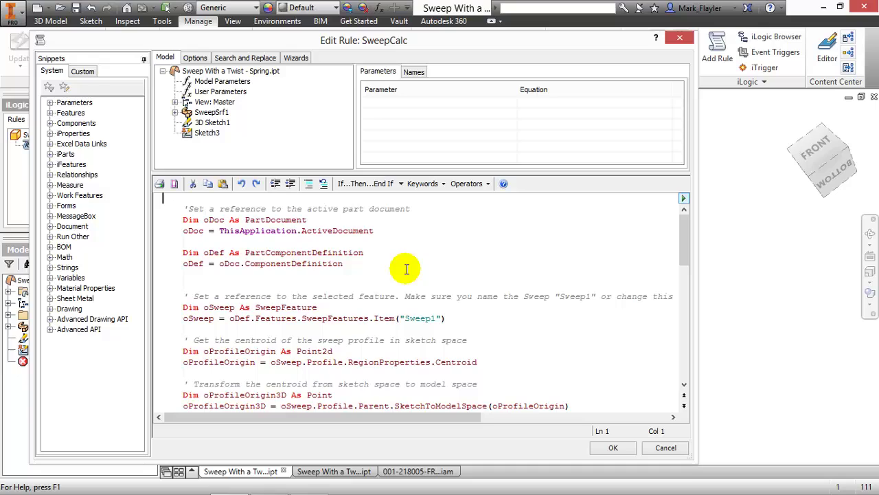
{"action": "left_click", "coordinate": [402, 232]}
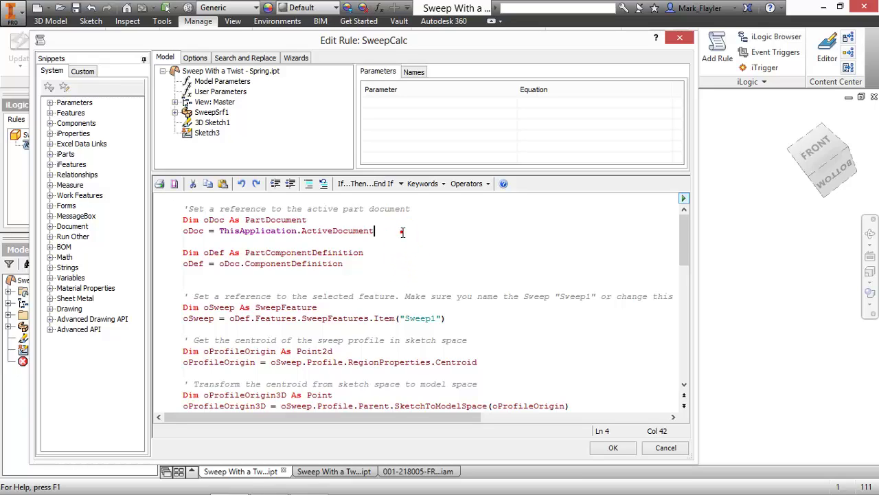
{"action": "scroll", "coordinate": [403, 231], "scroll_direction": "down", "scroll_amount": 2}
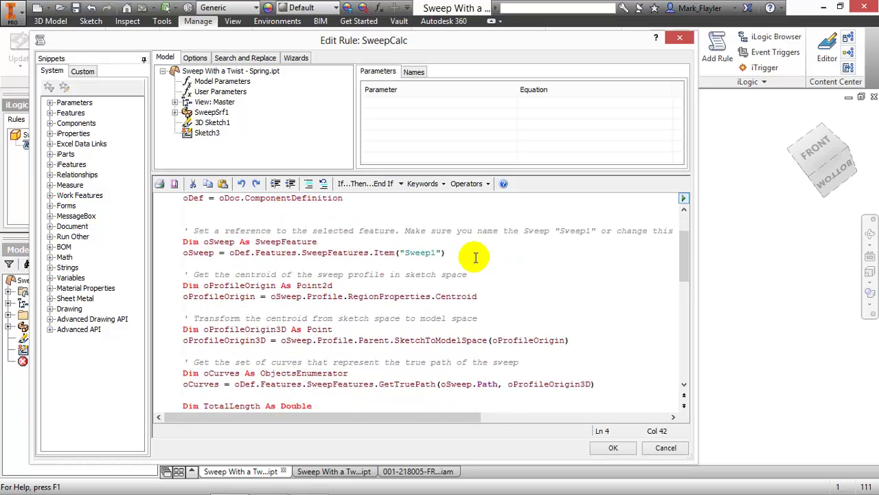
{"action": "double_click", "coordinate": [421, 253]}
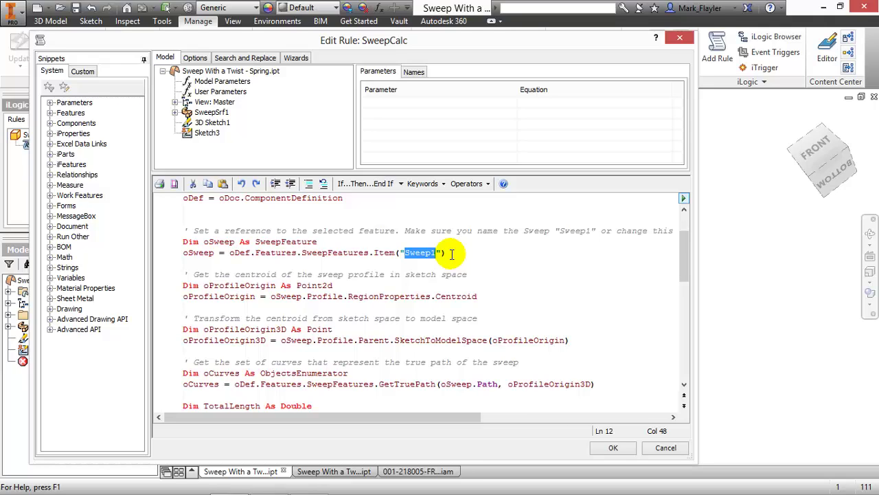
{"action": "scroll", "coordinate": [481, 298], "scroll_direction": "down", "scroll_amount": 2}
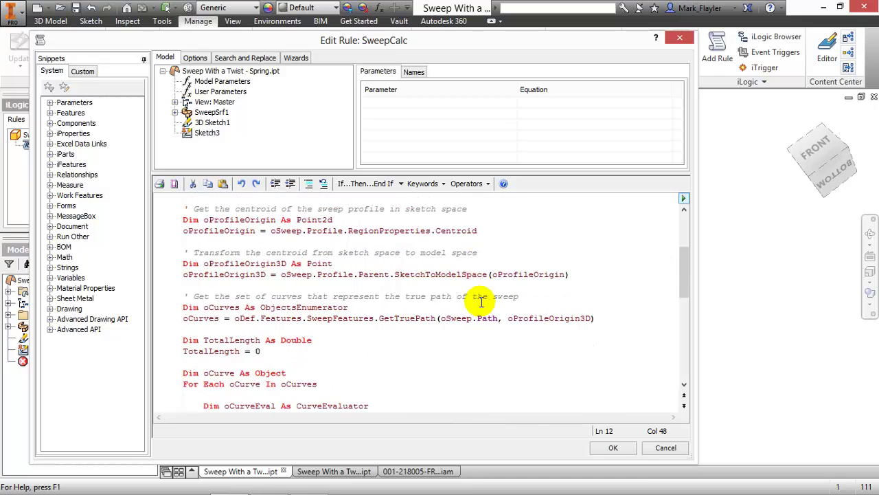
{"action": "scroll", "coordinate": [478, 334], "scroll_direction": "down", "scroll_amount": 1}
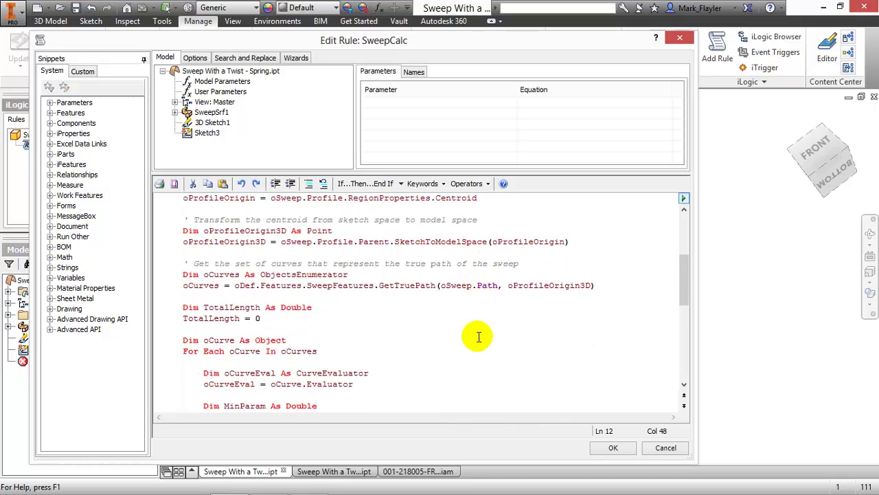
{"action": "scroll", "coordinate": [479, 337], "scroll_direction": "down", "scroll_amount": 7}
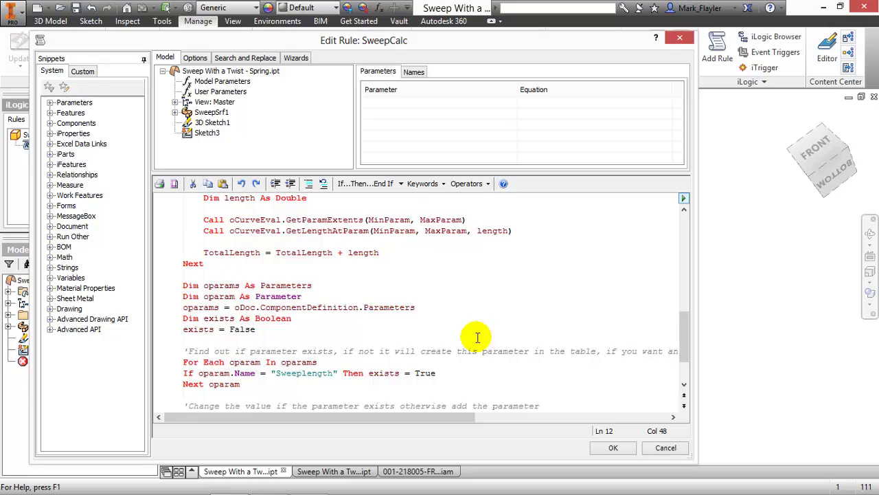
{"action": "scroll", "coordinate": [477, 336], "scroll_direction": "down", "scroll_amount": 1}
{"action": "left_click_drag", "start_coordinate": [333, 341], "coordinate": [275, 342]}
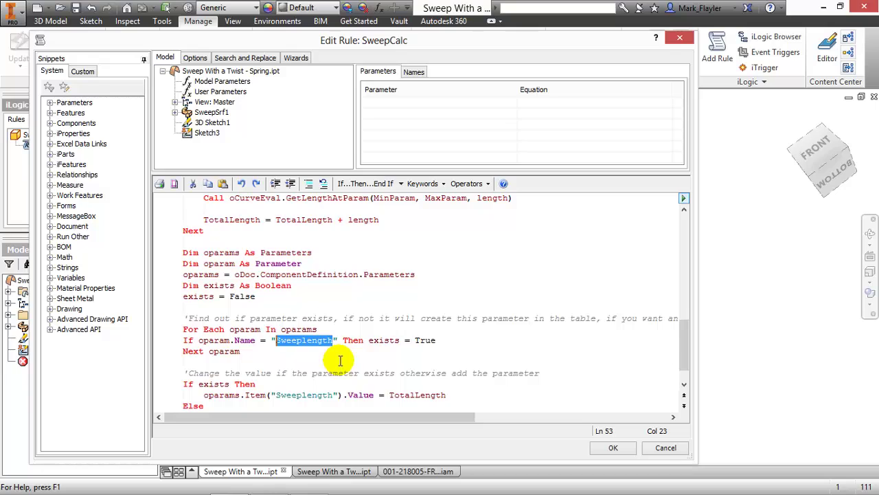
{"action": "scroll", "coordinate": [340, 360], "scroll_direction": "down", "scroll_amount": 1}
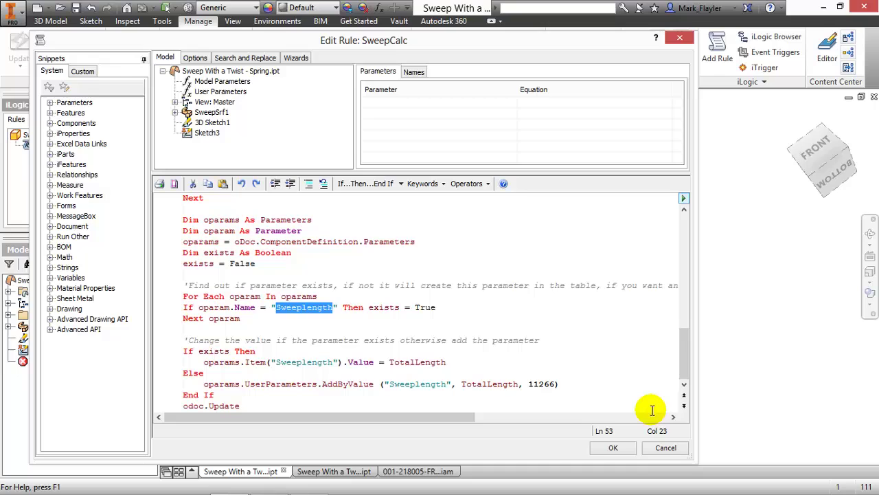
{"action": "left_click", "coordinate": [665, 448]}
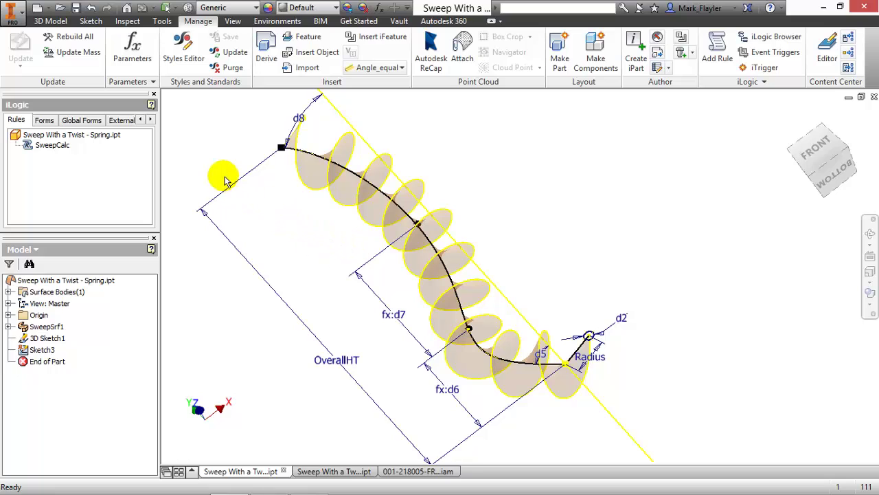
Create Sweep1, a solid tube swept along the spring's helical path.
{"action": "left_click", "coordinate": [61, 21]}
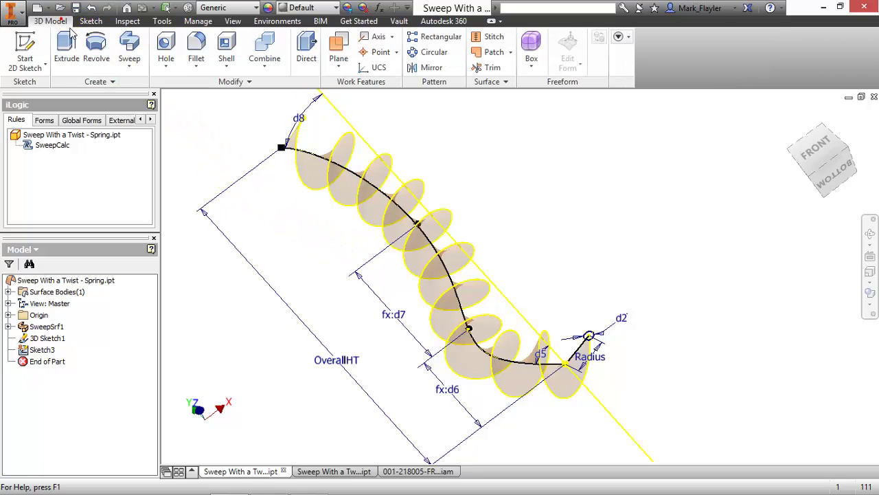
{"action": "left_click", "coordinate": [129, 48]}
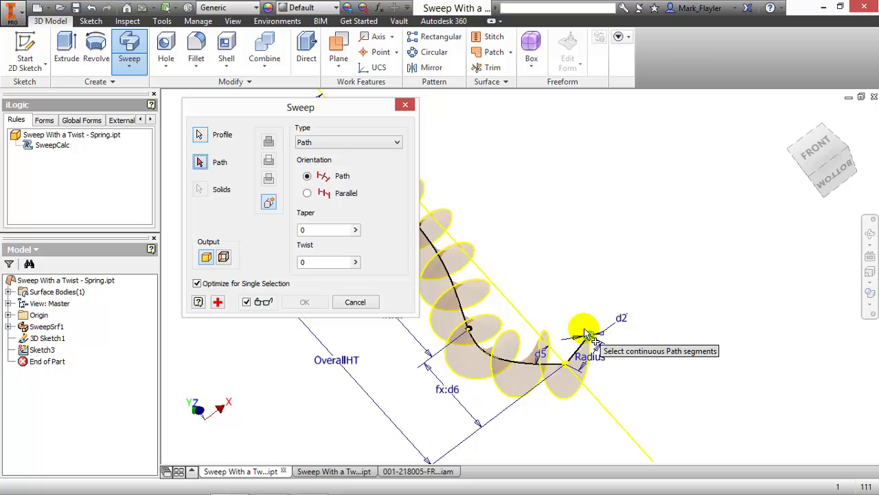
{"action": "left_click", "coordinate": [592, 354]}
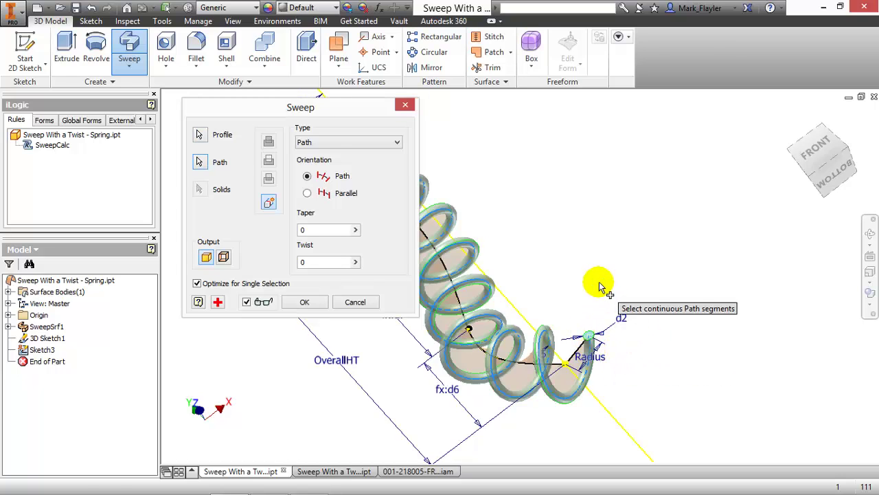
{"action": "middle_click_drag", "start_coordinate": [516, 251], "coordinate": [645, 290]}
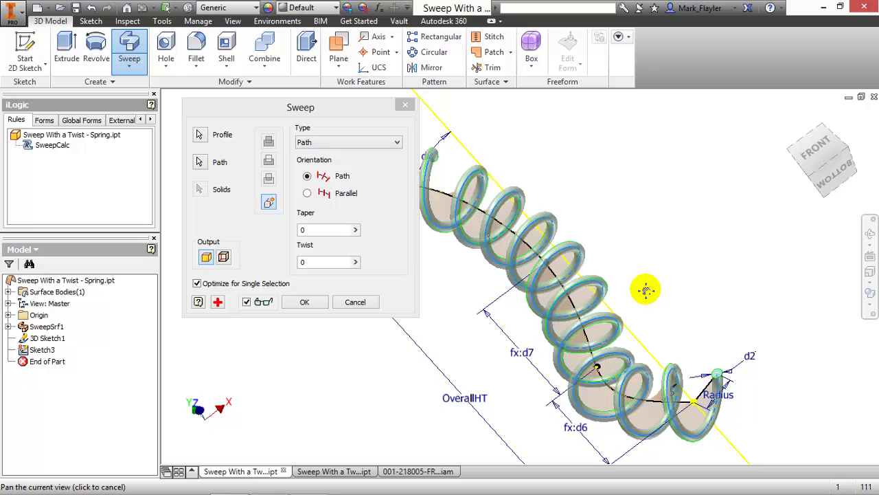
{"action": "left_click", "coordinate": [304, 302]}
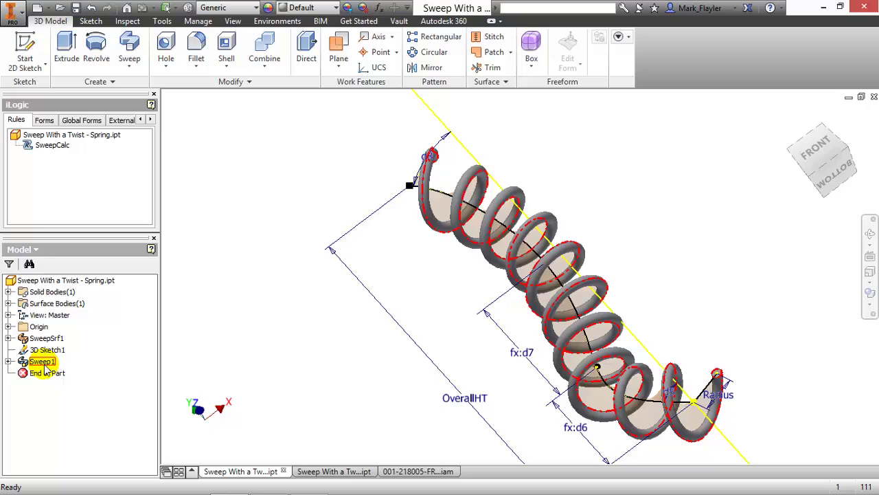
Run the SweepCalc rule, then mark the 1994.80463269 in Sweeplength parameter for export.
{"action": "right_click", "coordinate": [52, 146]}
{"action": "left_click", "coordinate": [75, 148]}
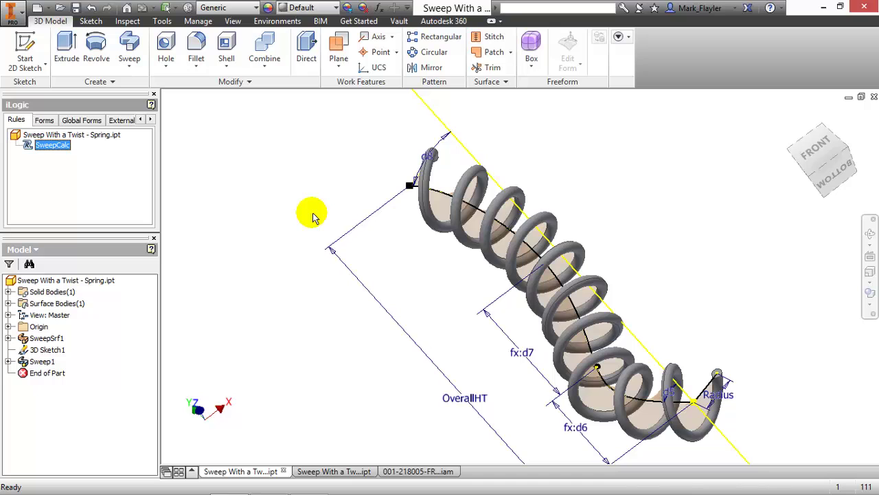
{"action": "left_click", "coordinate": [378, 8]}
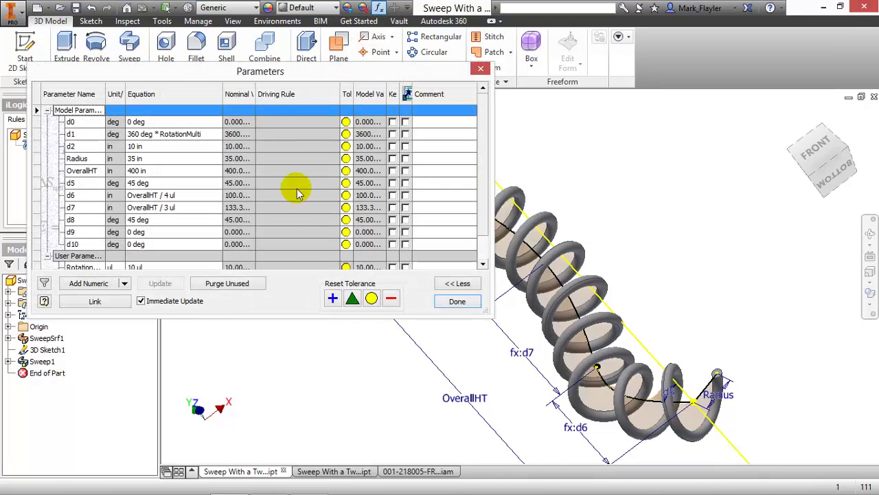
{"action": "left_click_drag", "start_coordinate": [272, 315], "coordinate": [262, 369]}
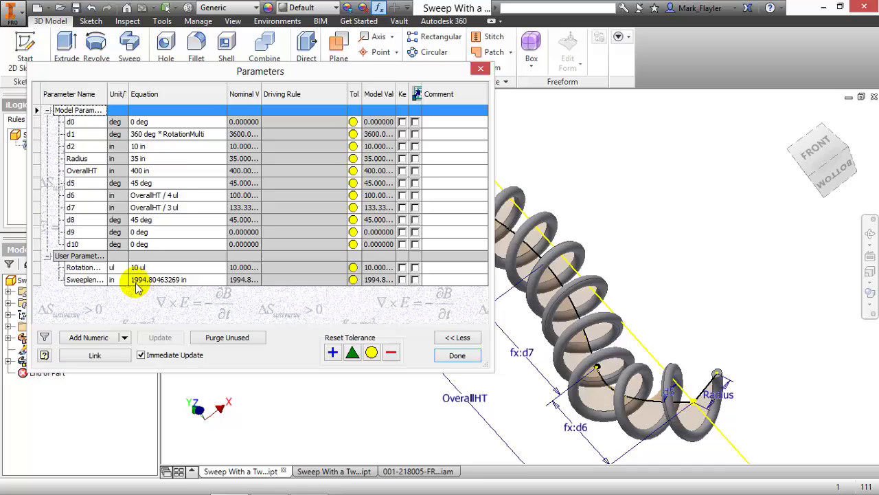
{"action": "left_click", "coordinate": [415, 279]}
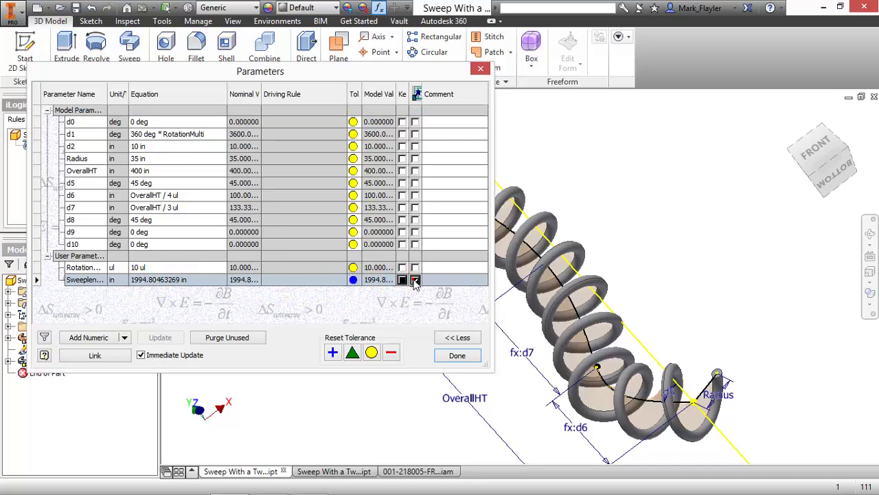
{"action": "left_click", "coordinate": [457, 355]}
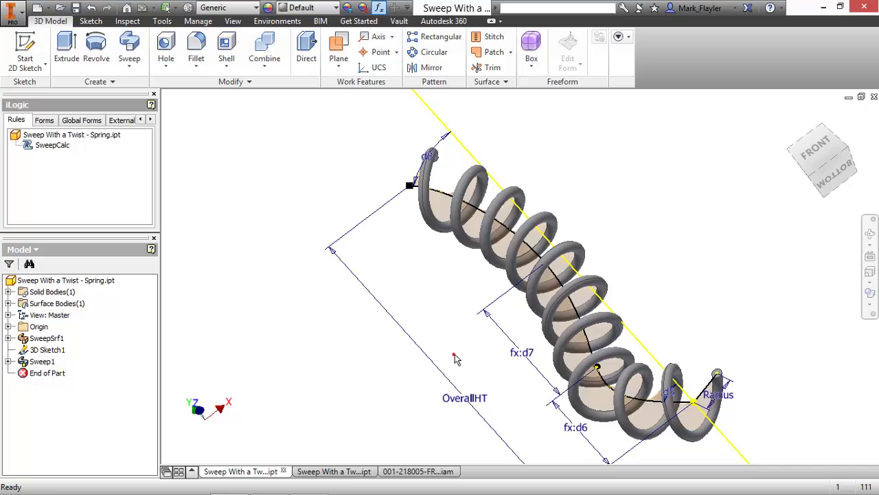
{"action": "right_click", "coordinate": [96, 280]}
{"action": "left_click", "coordinate": [135, 408]}
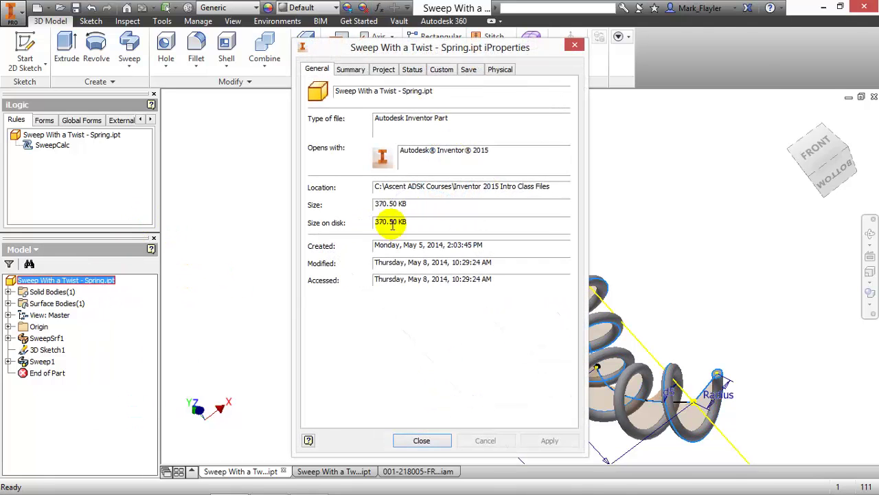
{"action": "left_click", "coordinate": [443, 69]}
{"action": "left_click_drag", "start_coordinate": [358, 167], "coordinate": [383, 167]}
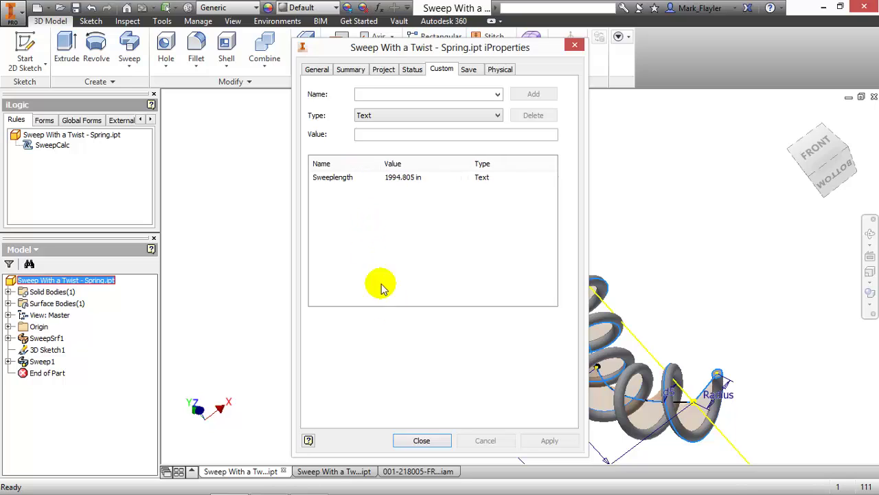
{"action": "left_click", "coordinate": [422, 440]}
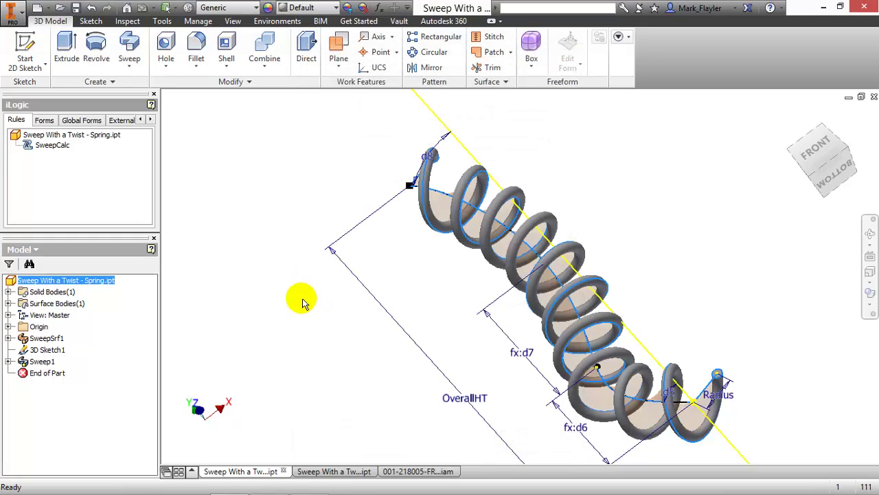
{"action": "left_click", "coordinate": [305, 302]}
{"action": "middle_click_drag", "start_coordinate": [300, 298], "coordinate": [289, 277]}
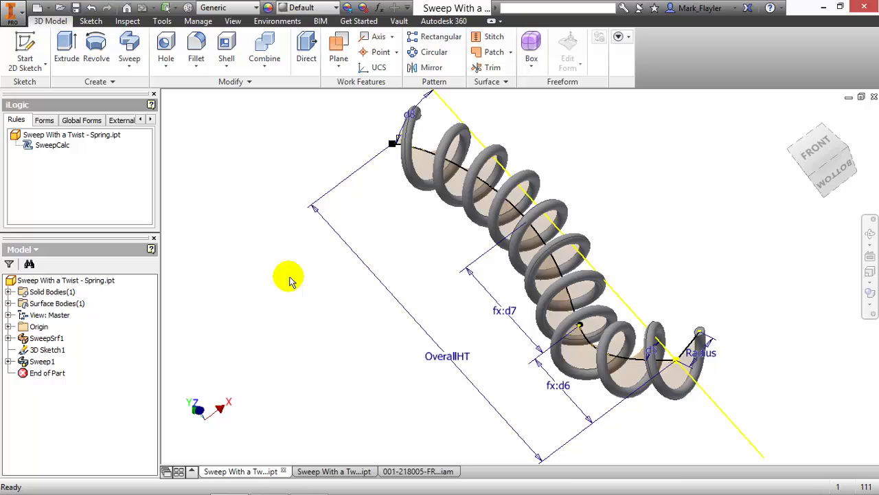
Create iLogic Form 1 containing the Radius, OverallHT and Sweeplength parameters.
{"action": "left_click", "coordinate": [47, 122]}
{"action": "right_click", "coordinate": [61, 146]}
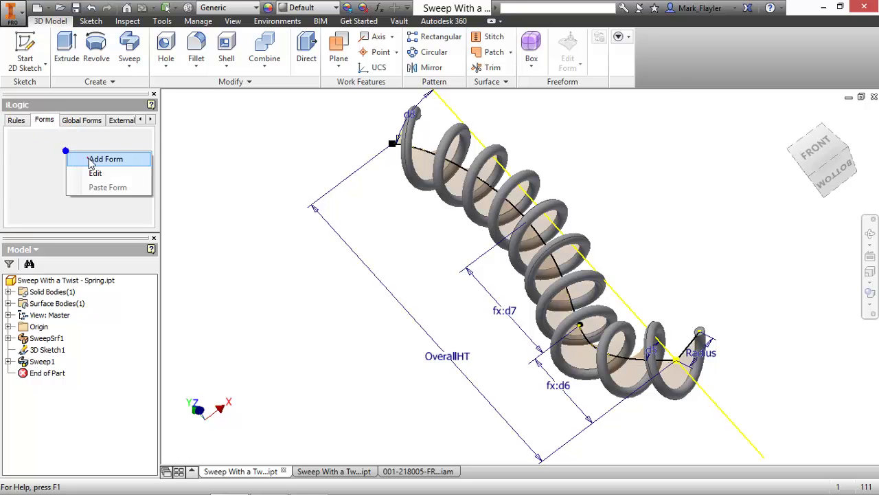
{"action": "left_click", "coordinate": [79, 159]}
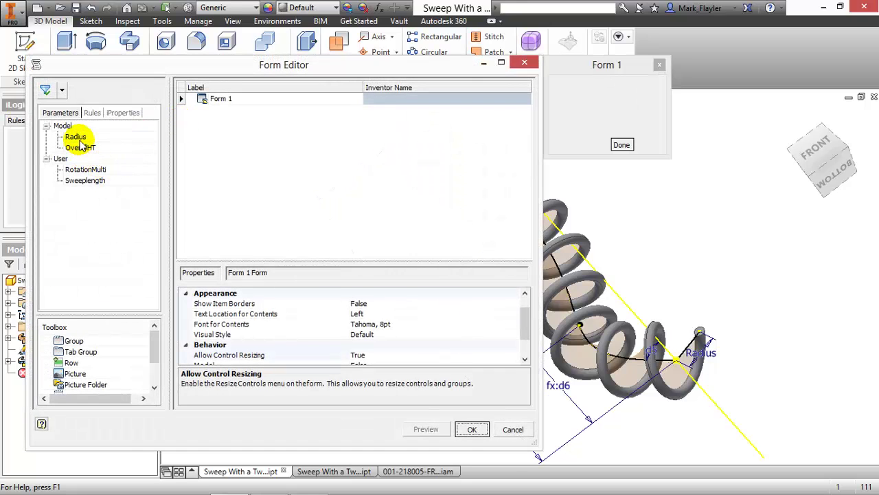
{"action": "left_click_drag", "start_coordinate": [76, 136], "coordinate": [245, 144]}
{"action": "left_click_drag", "start_coordinate": [105, 147], "coordinate": [196, 157]}
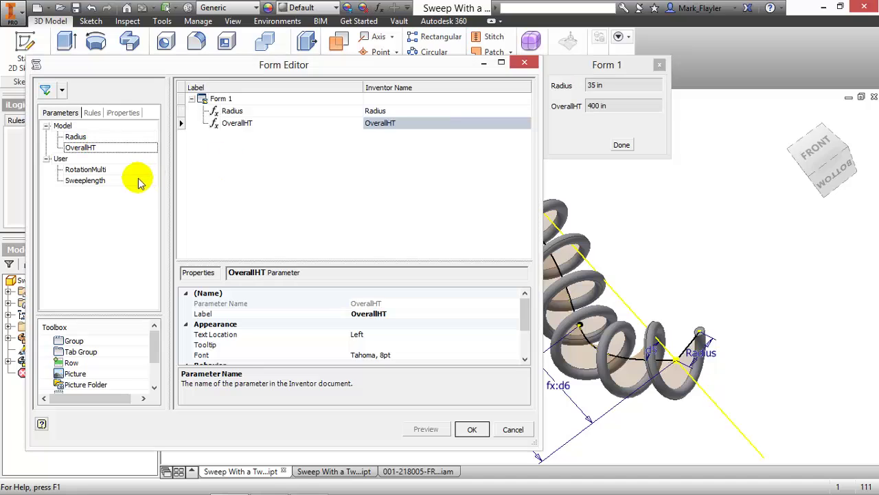
{"action": "left_click_drag", "start_coordinate": [93, 180], "coordinate": [261, 173]}
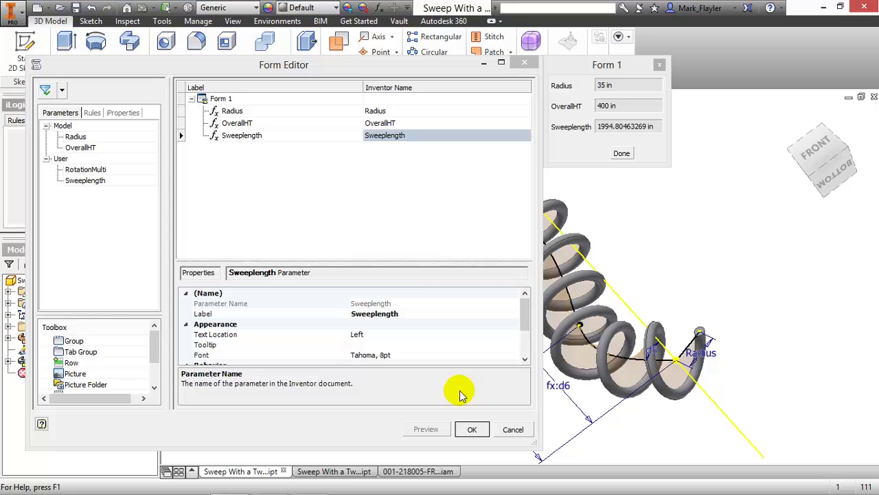
{"action": "left_click", "coordinate": [470, 428]}
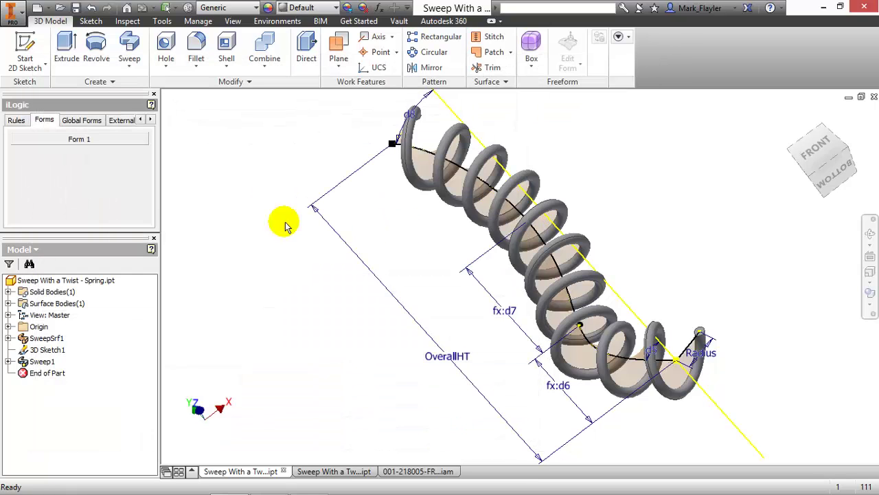
Use Form 1 to set Radius to 40 in and OverallHT to 450 in.
{"action": "left_click", "coordinate": [70, 138]}
{"action": "left_click_drag", "start_coordinate": [398, 199], "coordinate": [186, 127]}
{"action": "left_click", "coordinate": [239, 148]}
{"action": "double_click", "coordinate": [247, 147]}
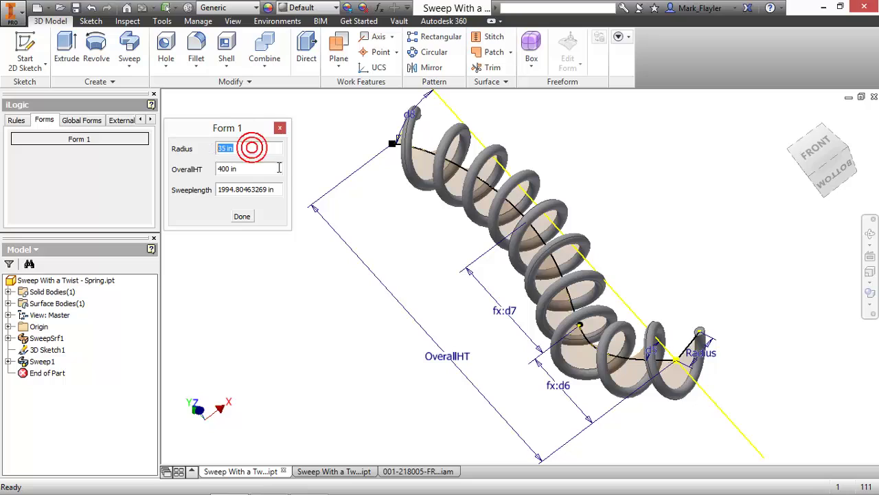
{"action": "type", "text": "40"}
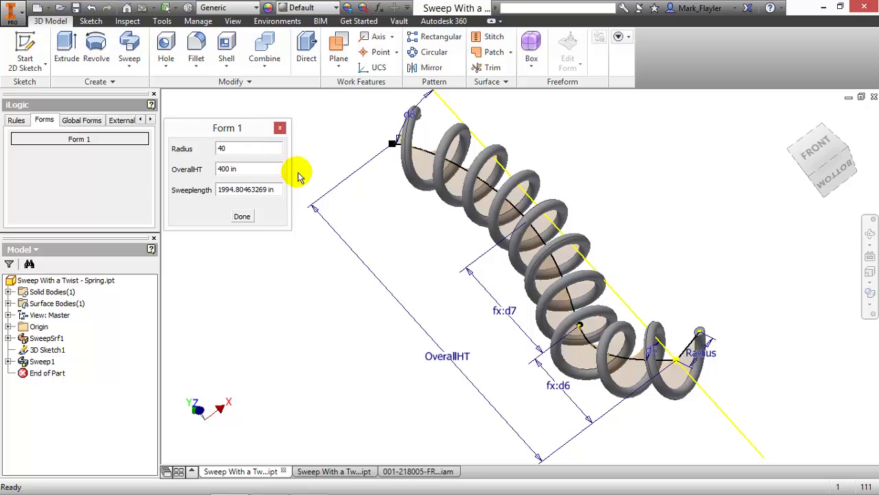
{"action": "left_click", "coordinate": [263, 167]}
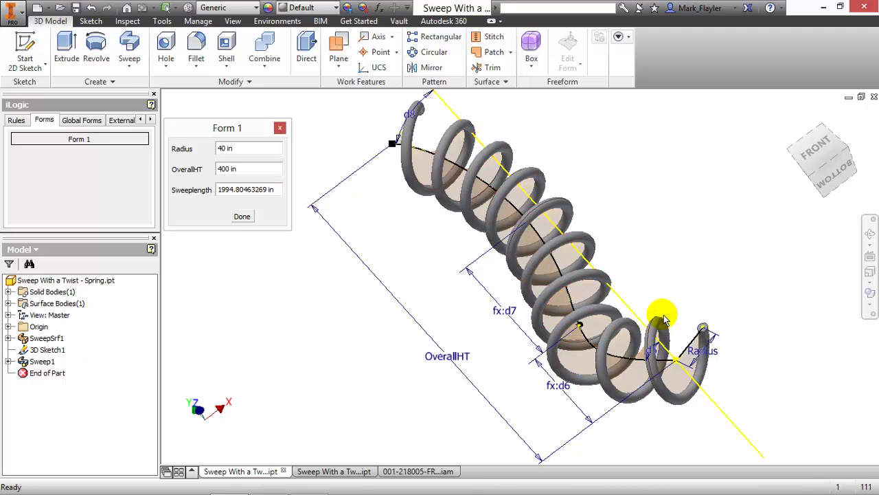
{"action": "double_click", "coordinate": [233, 169]}
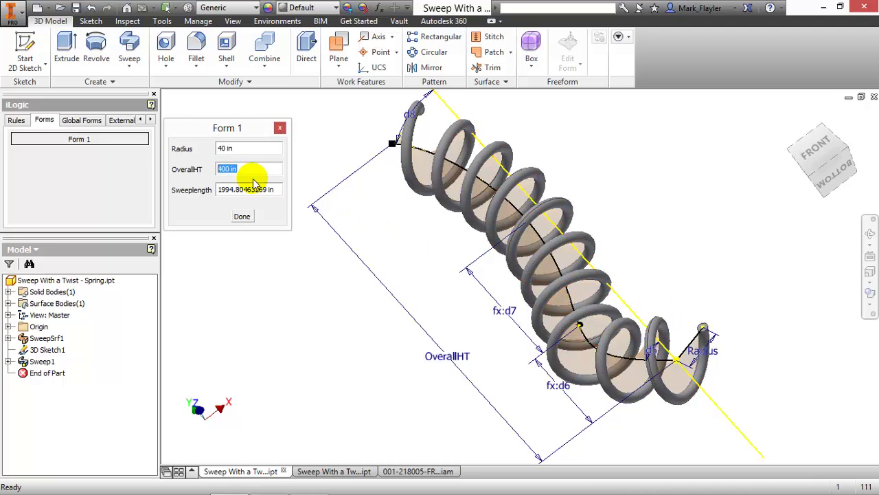
{"action": "type", "text": "3500"}
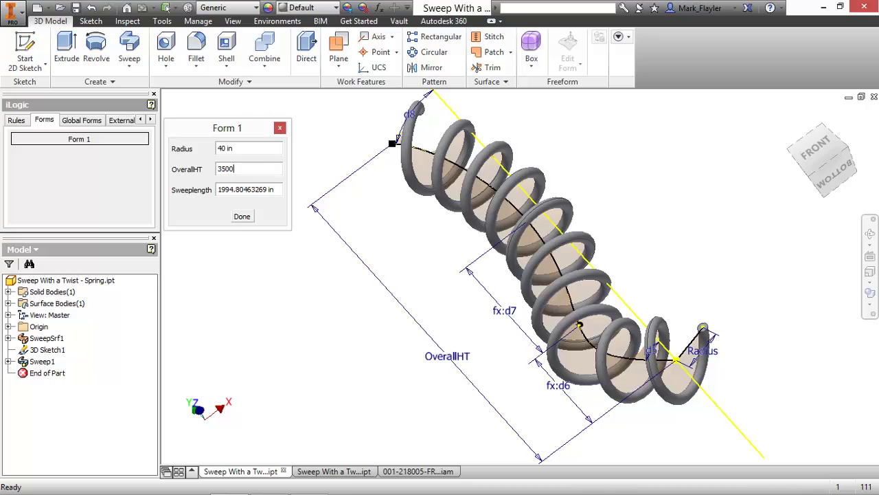
{"action": "type", "text": "450"}
{"action": "left_click", "coordinate": [241, 215]}
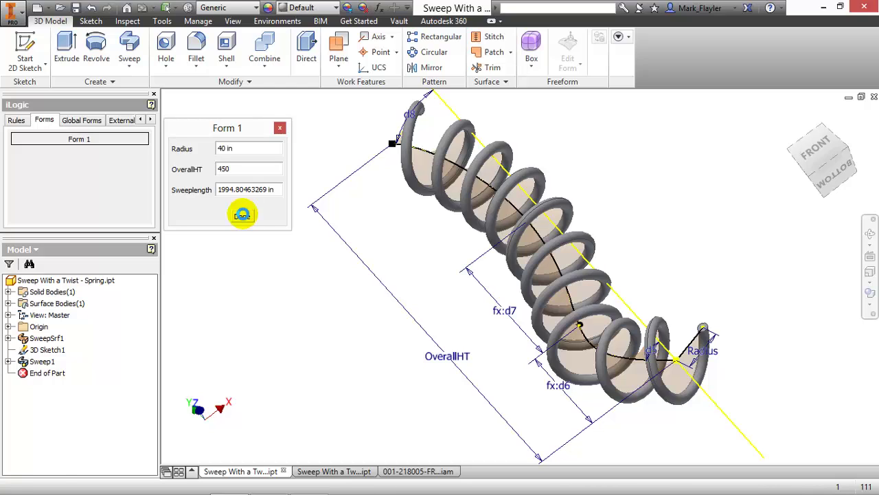
{"action": "left_click", "coordinate": [122, 141]}
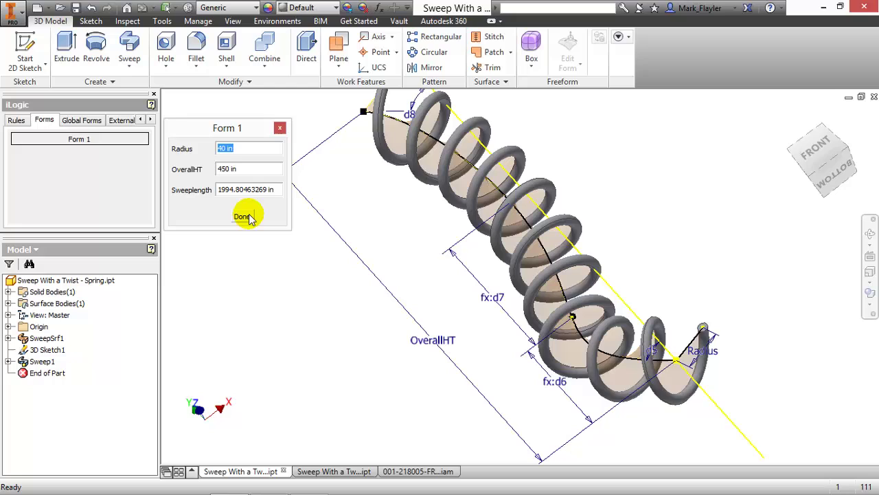
Close Form 1 and attach the SweepCalc rule to the Part Geometry Change event trigger.
{"action": "left_click", "coordinate": [244, 217]}
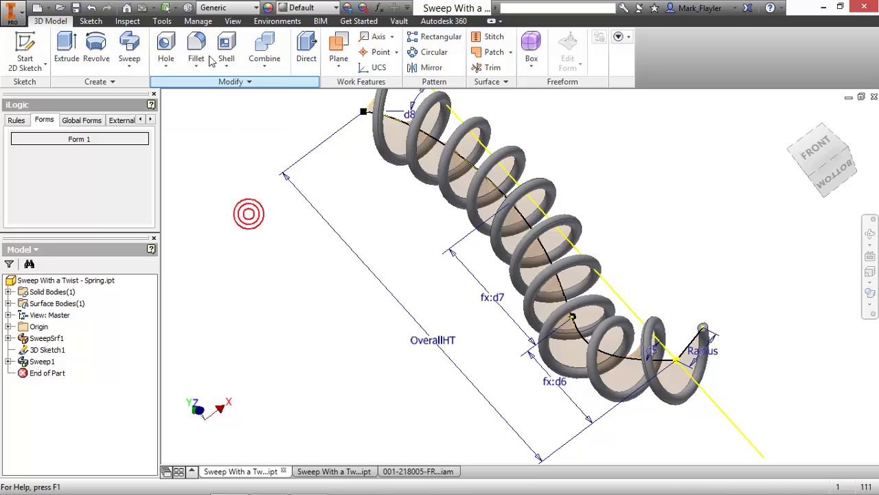
{"action": "left_click", "coordinate": [198, 22]}
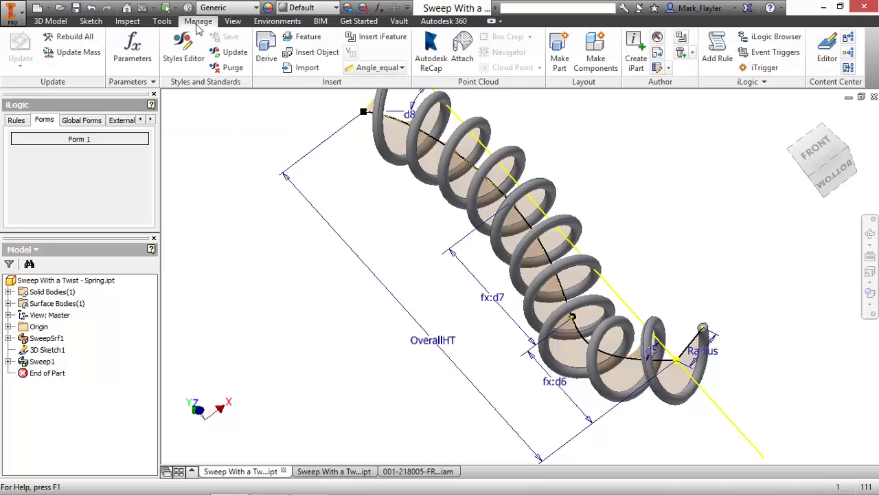
{"action": "left_click", "coordinate": [768, 54]}
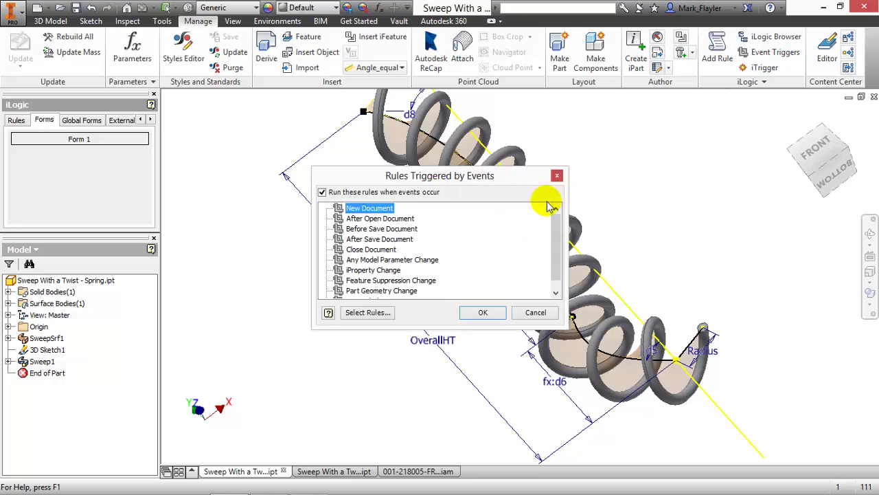
{"action": "left_click_drag", "start_coordinate": [554, 270], "coordinate": [554, 283]}
{"action": "left_click", "coordinate": [377, 282]}
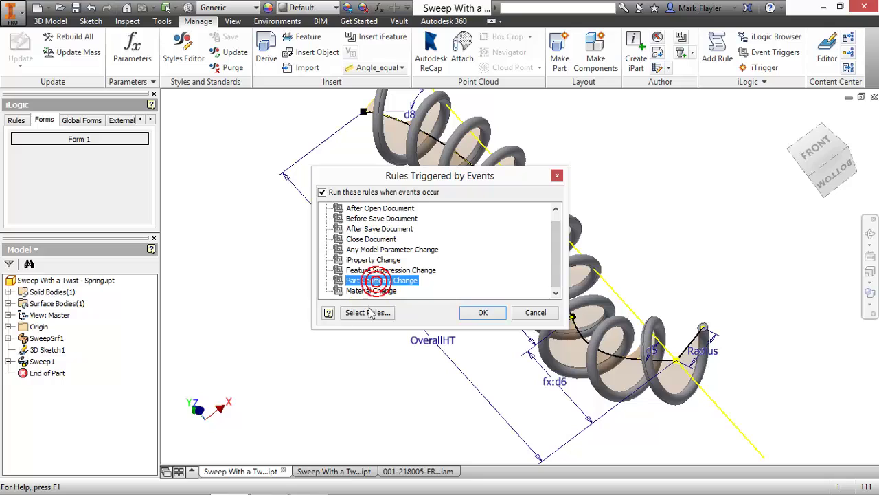
{"action": "left_click", "coordinate": [367, 313]}
{"action": "left_click", "coordinate": [374, 158]}
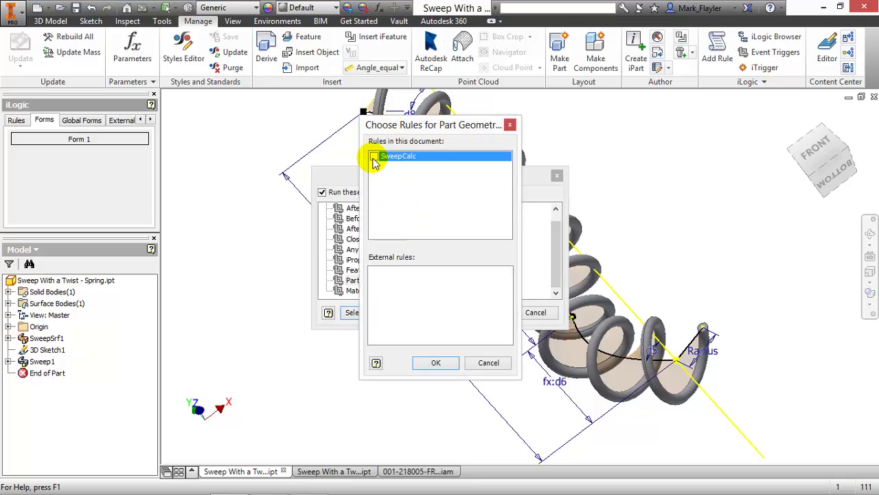
{"action": "left_click", "coordinate": [435, 363]}
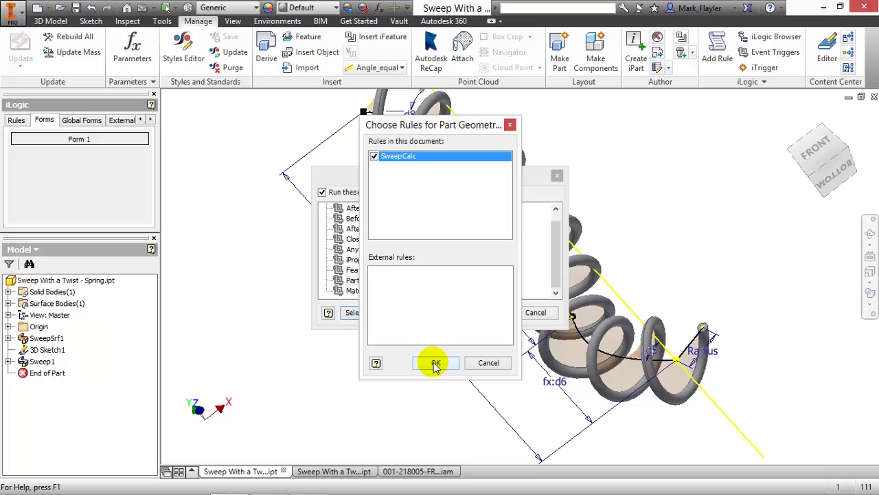
{"action": "left_click", "coordinate": [477, 312]}
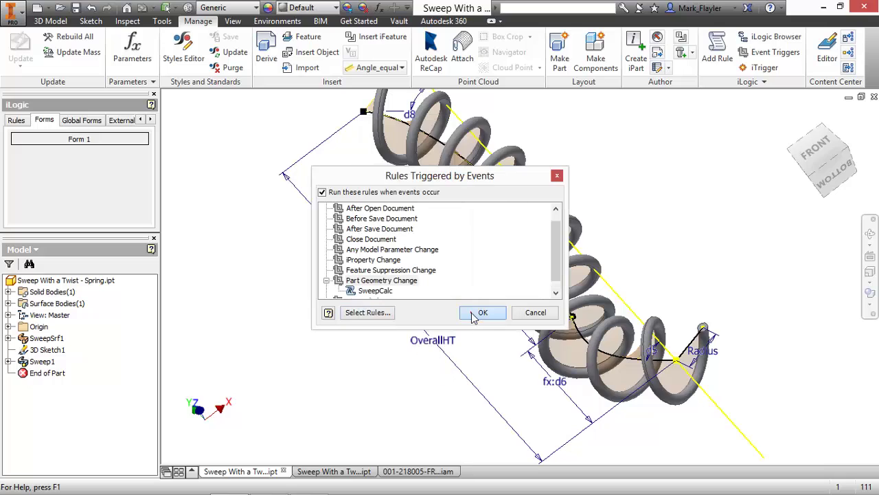
In Form 1, set Radius to 37 in and OverallHT to 400 in; Sweeplength updates to 2103.64083151 in.
{"action": "left_click", "coordinate": [110, 140]}
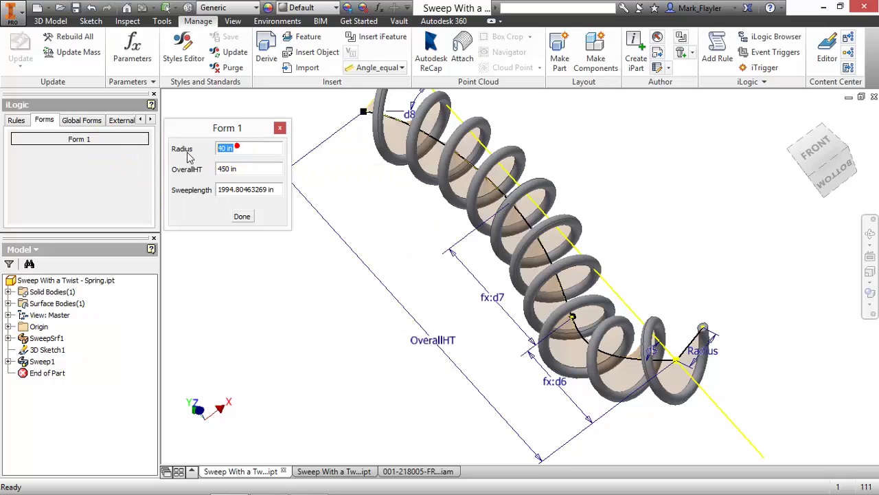
{"action": "left_click", "coordinate": [237, 145]}
{"action": "type", "text": "37"}
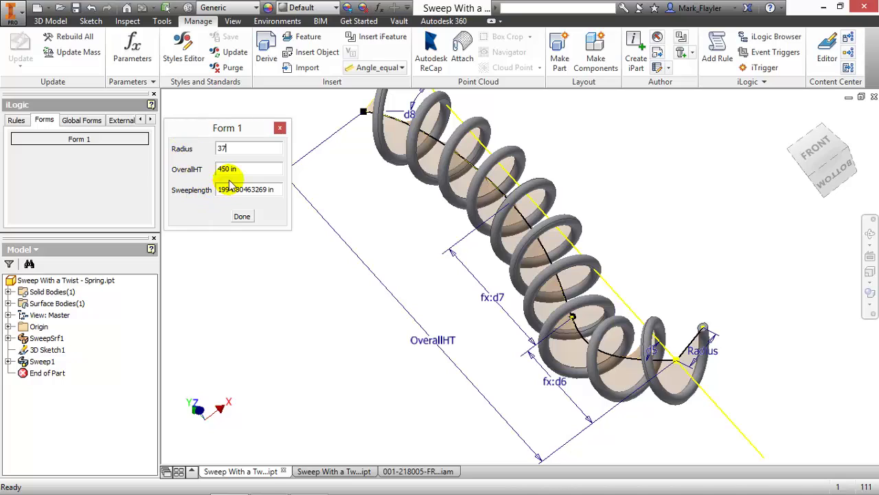
{"action": "left_click", "coordinate": [275, 171]}
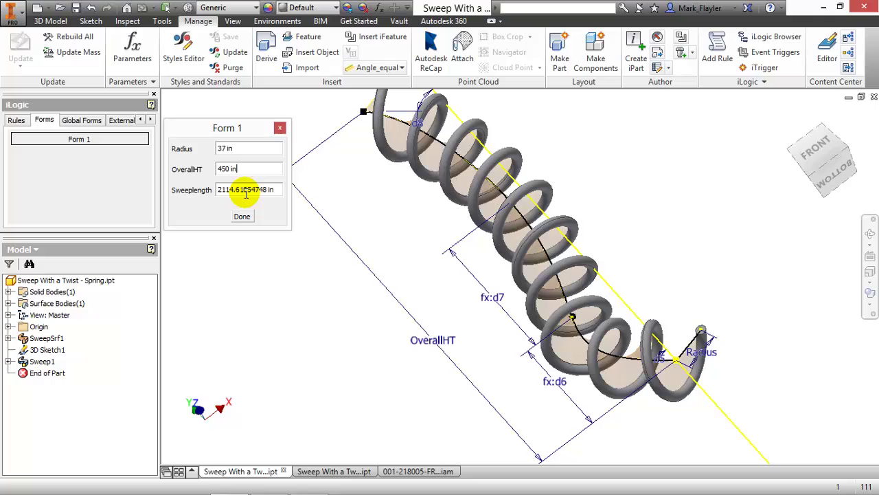
{"action": "left_click", "coordinate": [250, 170]}
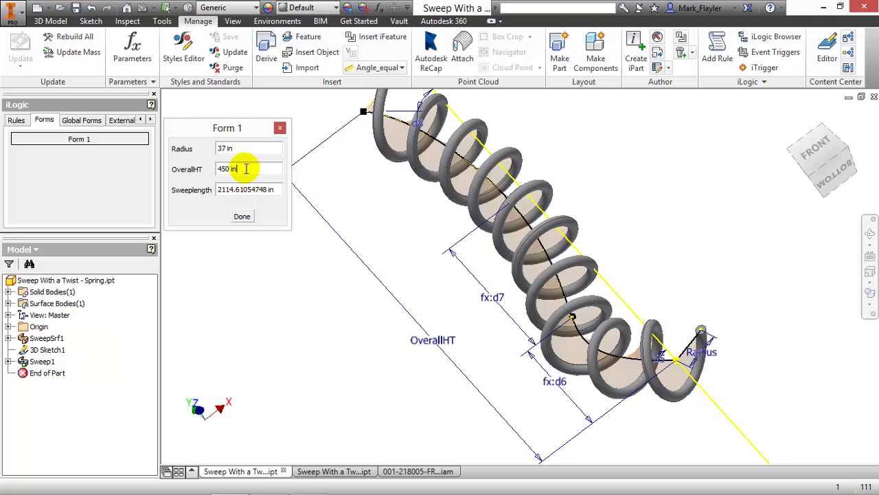
{"action": "type", "text": "400"}
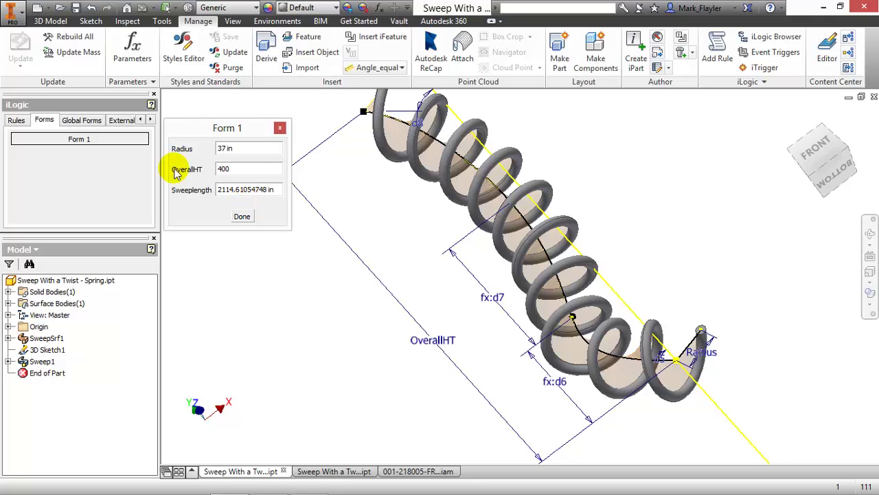
{"action": "left_click", "coordinate": [236, 148]}
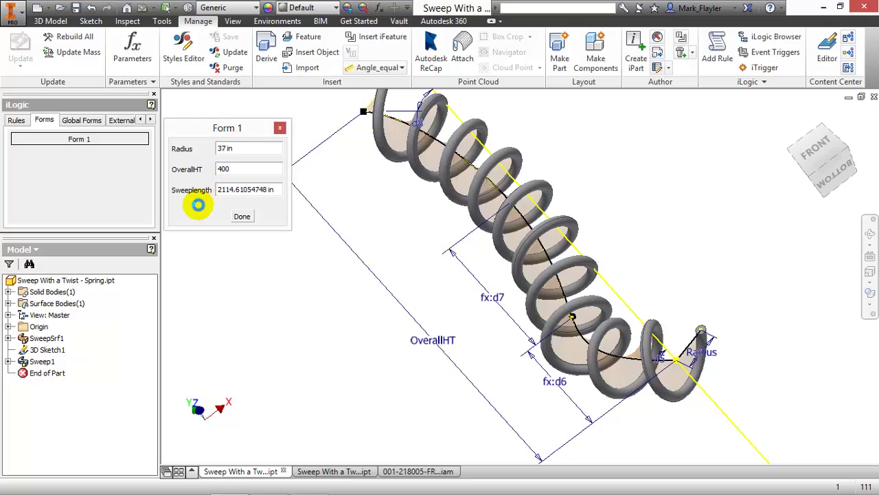
{"action": "left_click", "coordinate": [198, 204]}
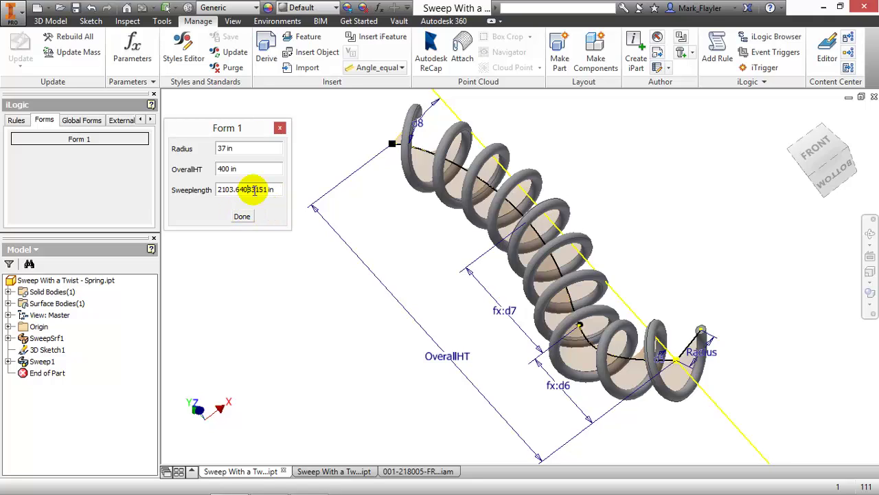
{"action": "left_click", "coordinate": [242, 217]}
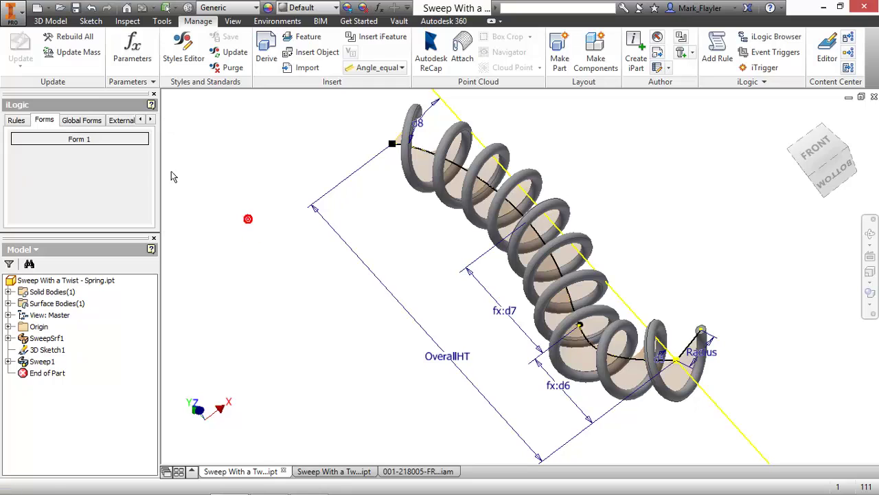
Edit Form 1 to set the Sweeplength field's ReadOnly property to True.
{"action": "right_click", "coordinate": [128, 142]}
{"action": "left_click", "coordinate": [157, 151]}
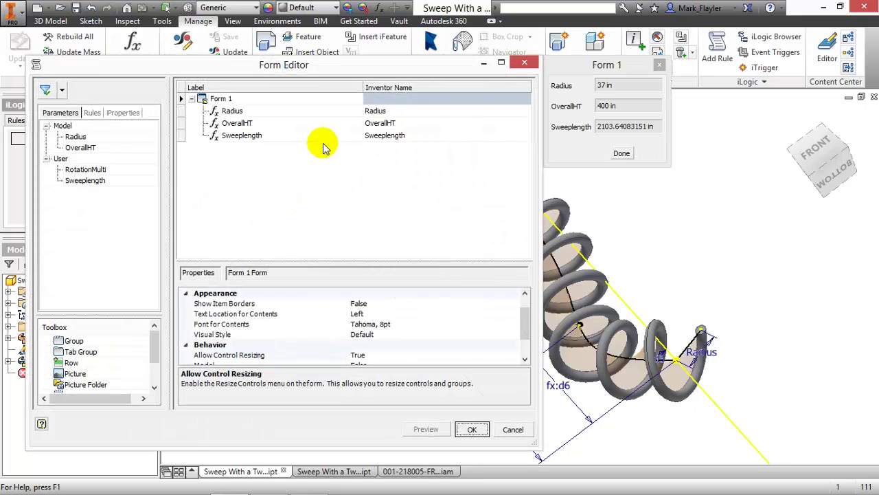
{"action": "double_click", "coordinate": [334, 136]}
{"action": "left_click_drag", "start_coordinate": [524, 304], "coordinate": [524, 338]}
{"action": "left_click", "coordinate": [401, 356]}
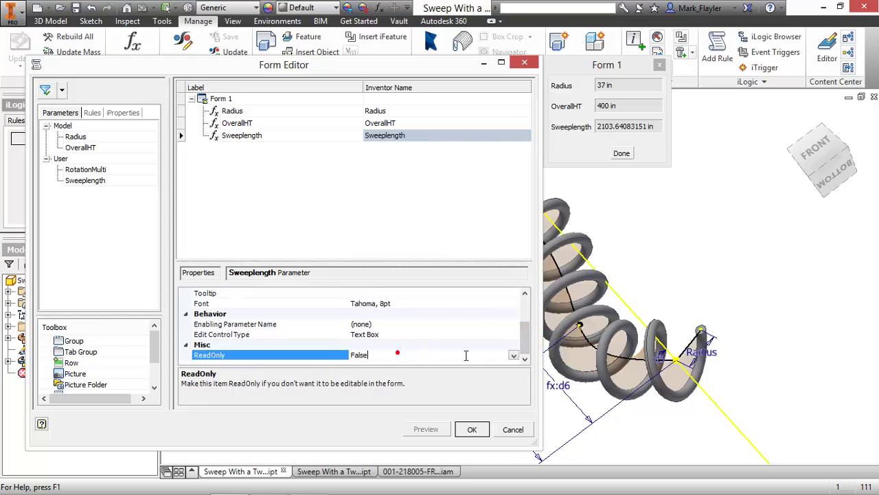
{"action": "left_click", "coordinate": [513, 355]}
{"action": "left_click", "coordinate": [364, 368]}
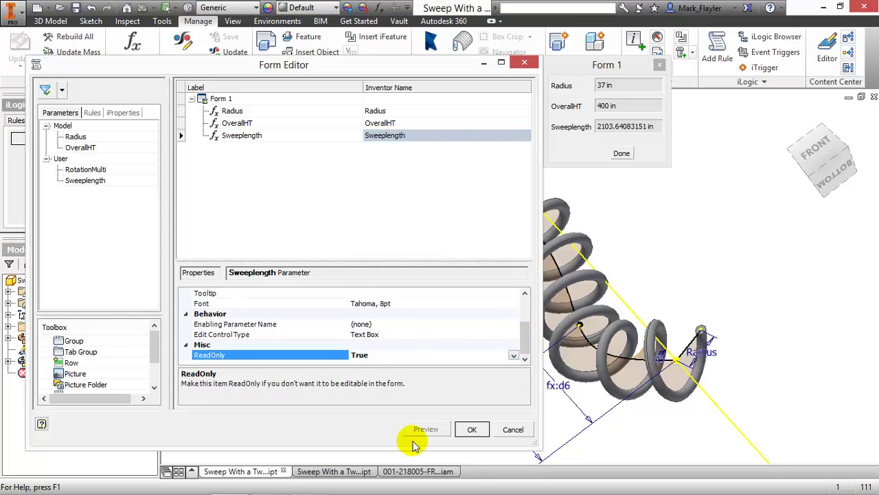
{"action": "left_click", "coordinate": [472, 428]}
Test Form 1 to confirm Sweeplength can no longer be edited, then close it.
{"action": "left_click", "coordinate": [102, 149]}
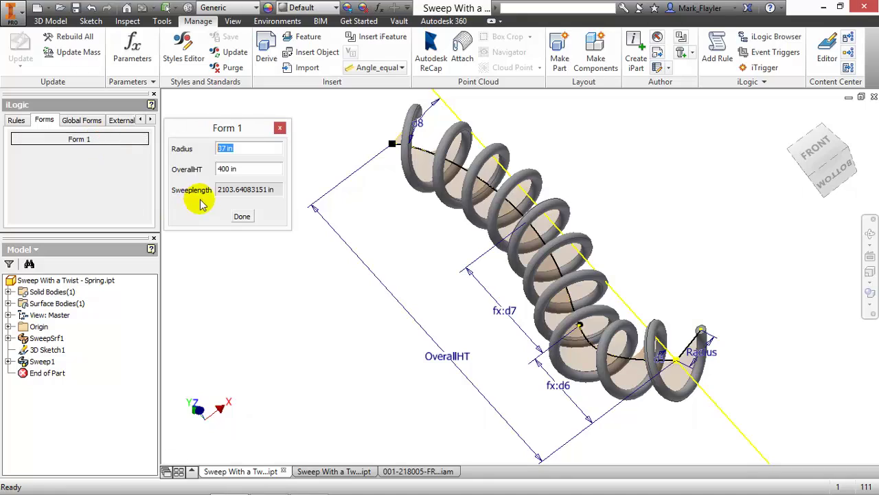
{"action": "mouse_move", "coordinate": [221, 190]}
{"action": "left_mouse_down"}
{"action": "mouse_move", "coordinate": [249, 196]}
{"action": "mouse_move", "coordinate": [218, 190]}
{"action": "left_mouse_up"}
{"action": "left_click", "coordinate": [241, 171]}
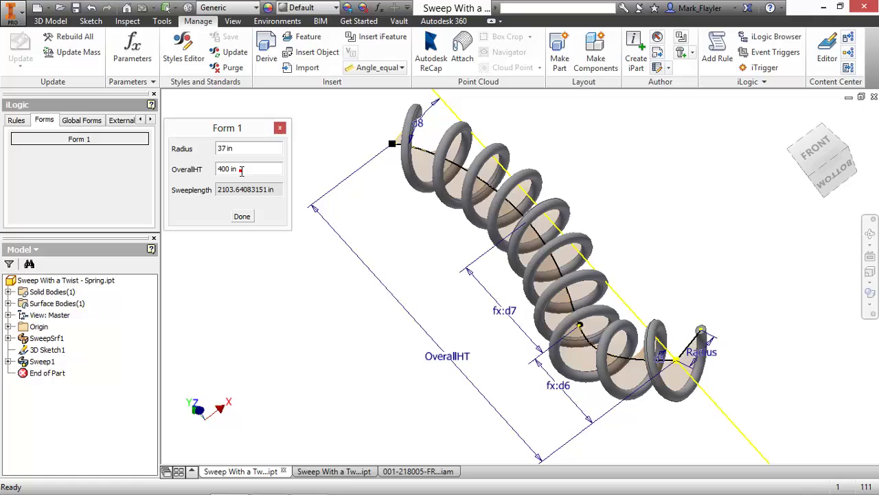
{"action": "left_click", "coordinate": [241, 219]}
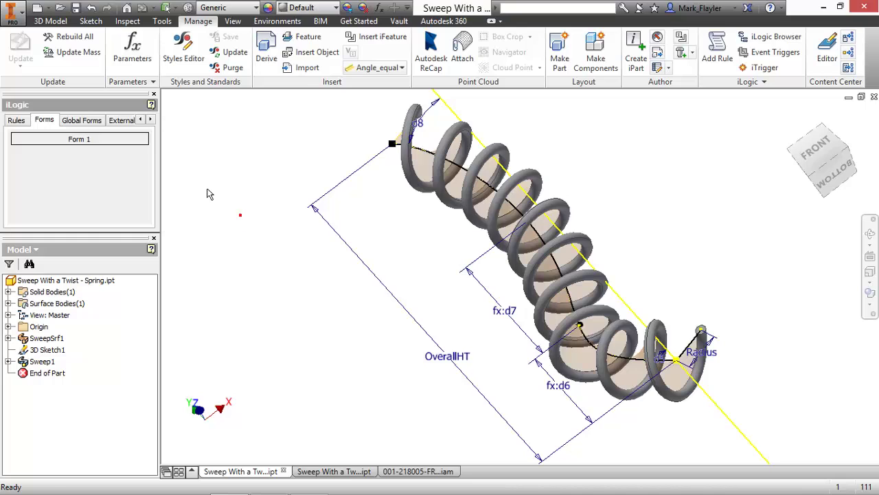
Edit Form 1 and delete its Sweeplength parameter row.
{"action": "right_click", "coordinate": [137, 140]}
{"action": "left_click", "coordinate": [163, 145]}
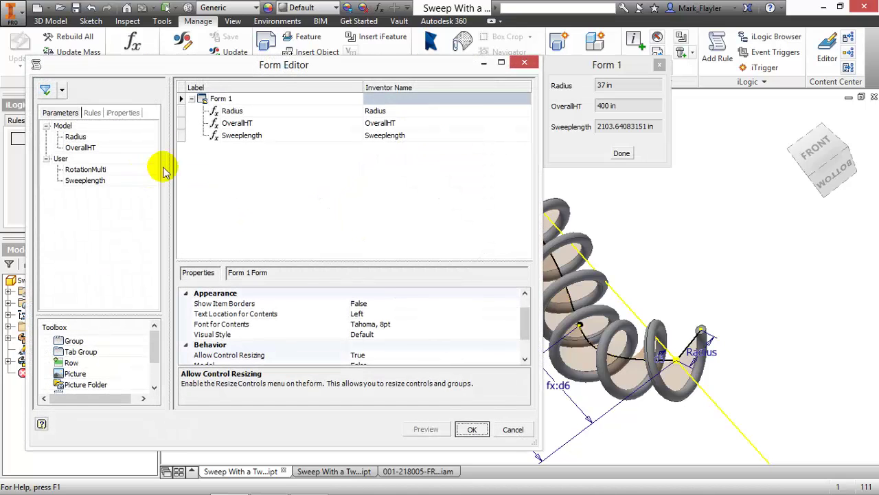
{"action": "left_click", "coordinate": [237, 137]}
{"action": "right_click", "coordinate": [241, 137]}
{"action": "left_click", "coordinate": [265, 146]}
Add the custom Sweeplength iProperty (2103.641 in) to Form 1 with ReadOnly set to True.
{"action": "left_click", "coordinate": [121, 115]}
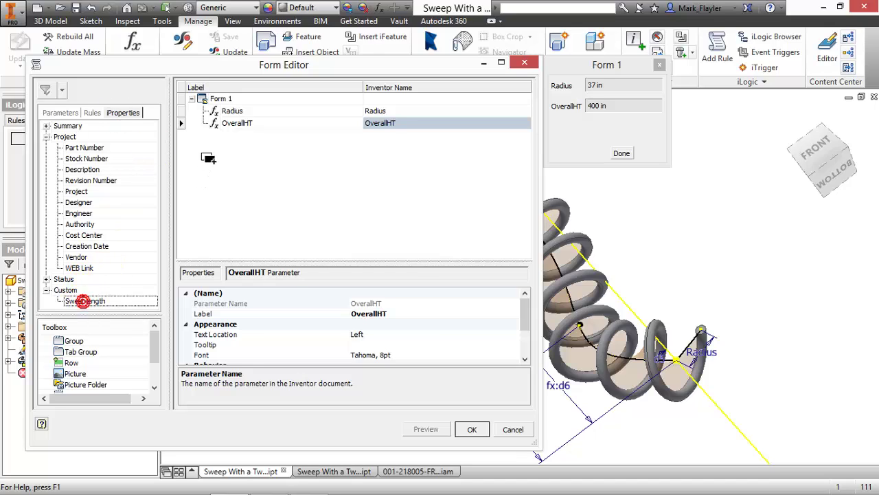
{"action": "left_click_drag", "start_coordinate": [83, 301], "coordinate": [249, 146]}
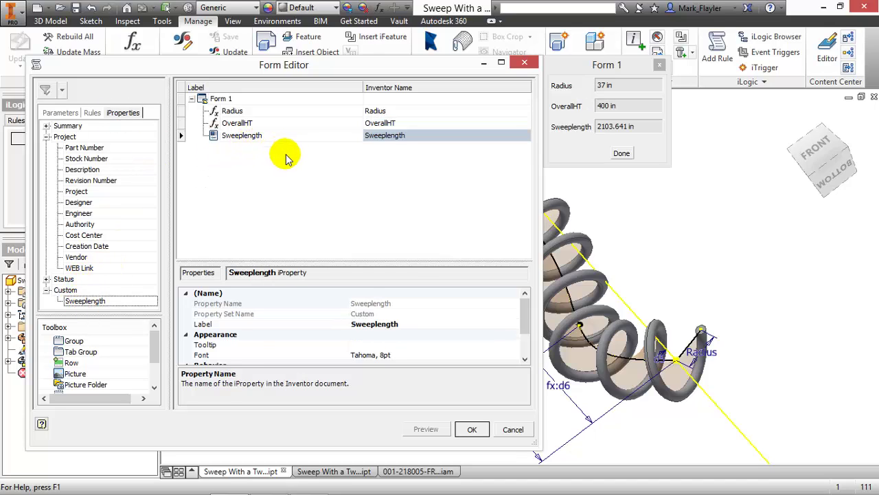
{"action": "left_click", "coordinate": [465, 136]}
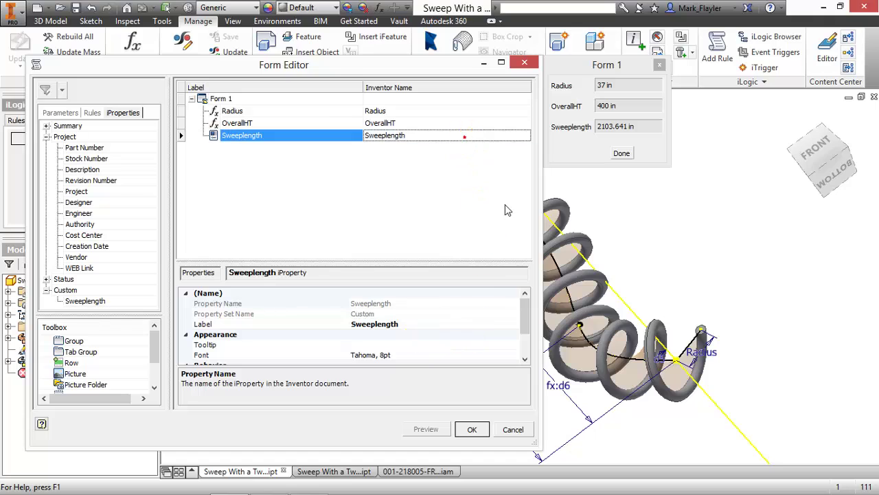
{"action": "scroll", "coordinate": [520, 302], "scroll_direction": "down", "scroll_amount": 3}
{"action": "left_click", "coordinate": [481, 355]}
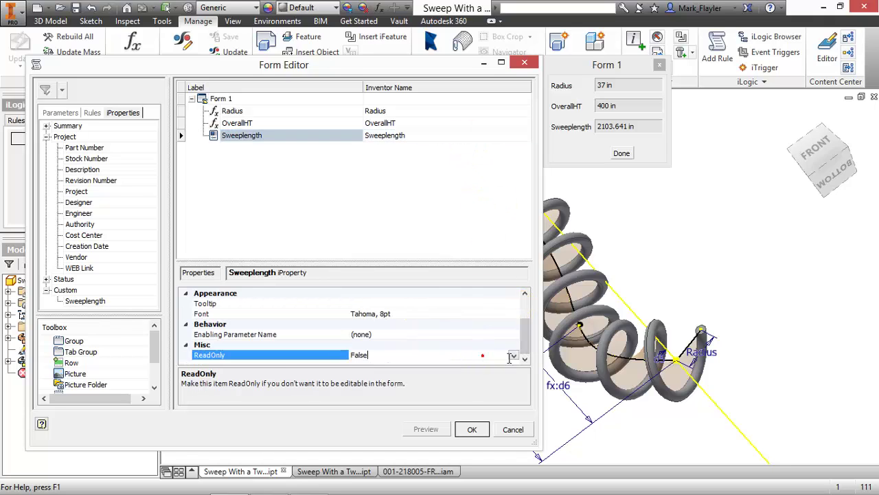
{"action": "left_click", "coordinate": [514, 356]}
{"action": "left_click", "coordinate": [484, 372]}
{"action": "left_click", "coordinate": [451, 258]}
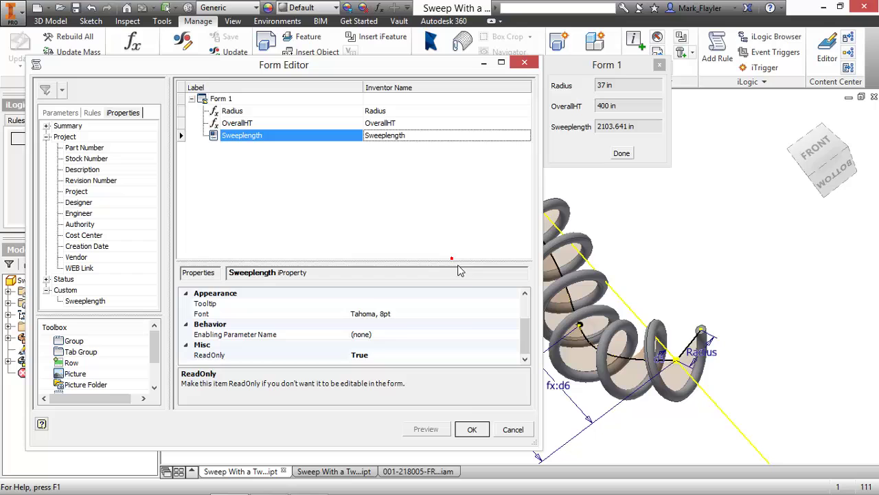
{"action": "left_click", "coordinate": [471, 429]}
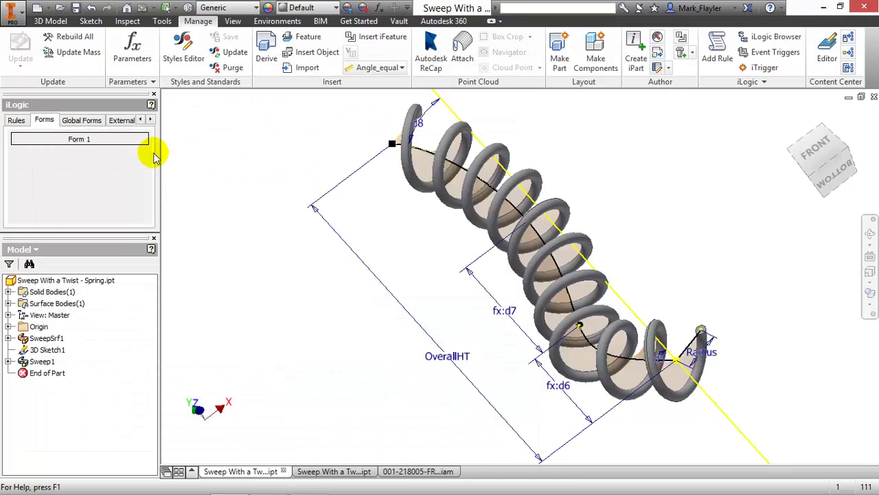
Give Sweeplength a custom property format of ft units, Fractional, 1/16 precision (175'-3 5/8").
{"action": "left_click", "coordinate": [130, 55]}
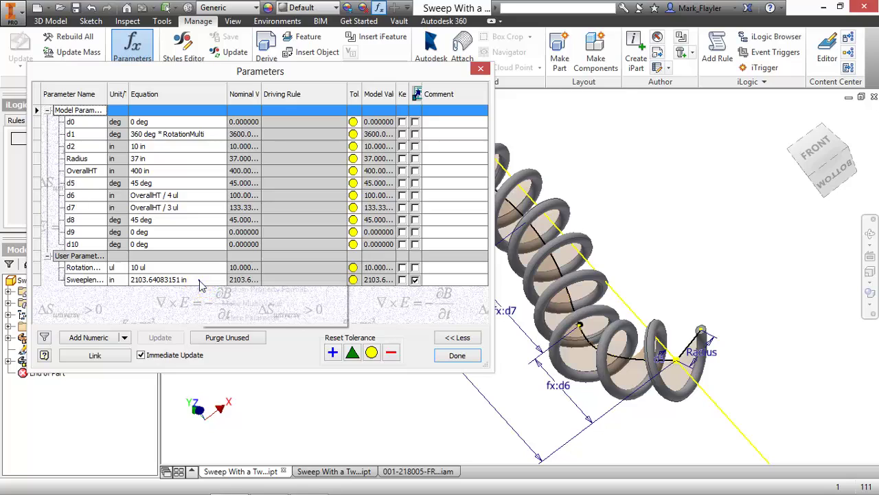
{"action": "right_click", "coordinate": [200, 281]}
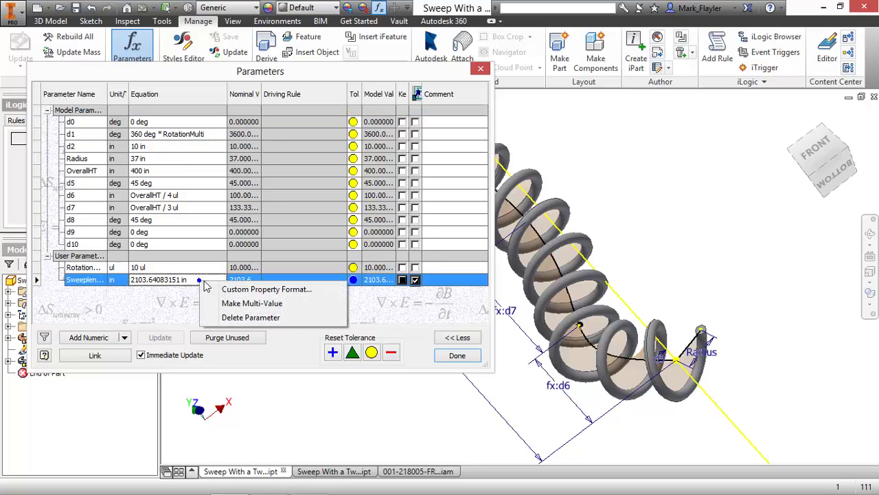
{"action": "left_click", "coordinate": [292, 291]}
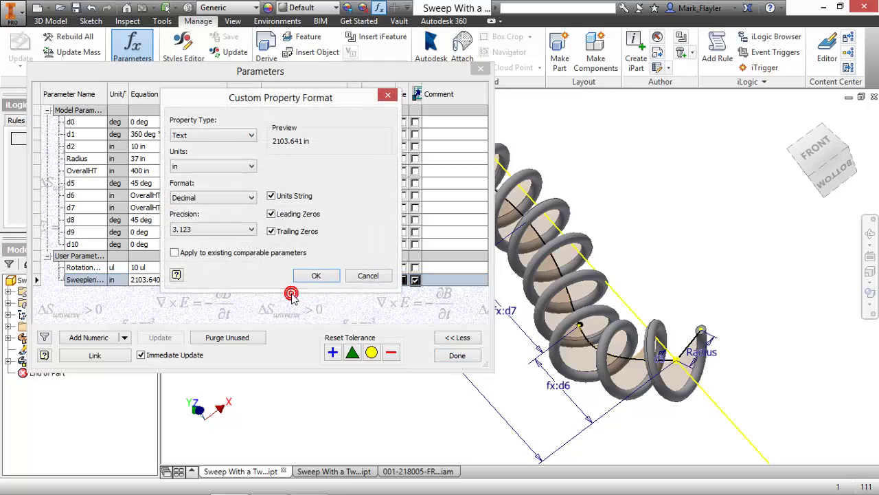
{"action": "left_click", "coordinate": [206, 167]}
{"action": "left_click", "coordinate": [186, 216]}
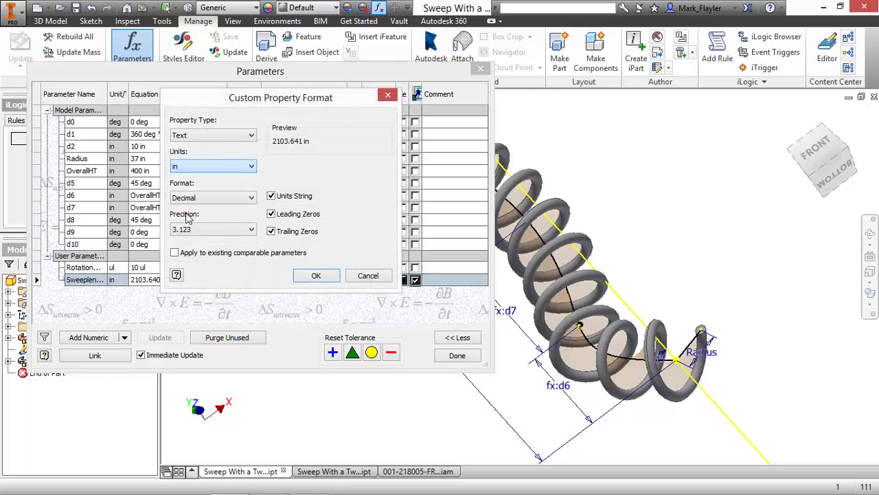
{"action": "left_click", "coordinate": [210, 197]}
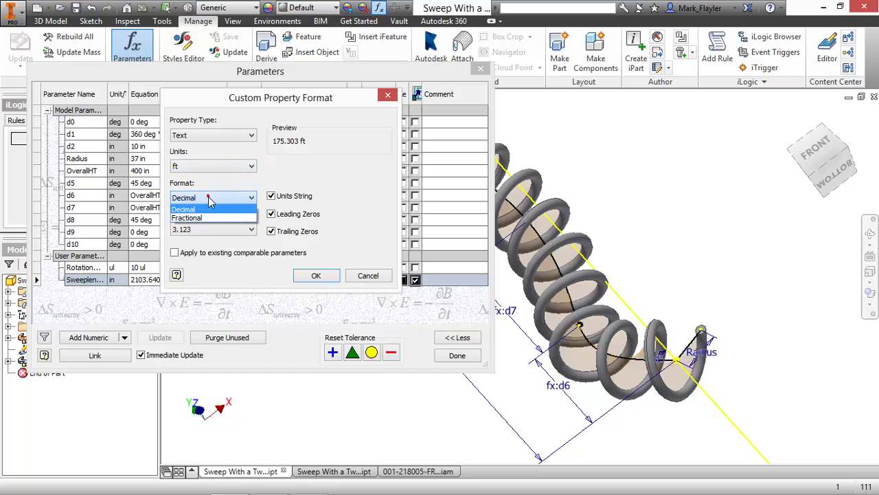
{"action": "left_click", "coordinate": [206, 206]}
{"action": "key", "text": "Down"}
{"action": "left_click", "coordinate": [227, 230]}
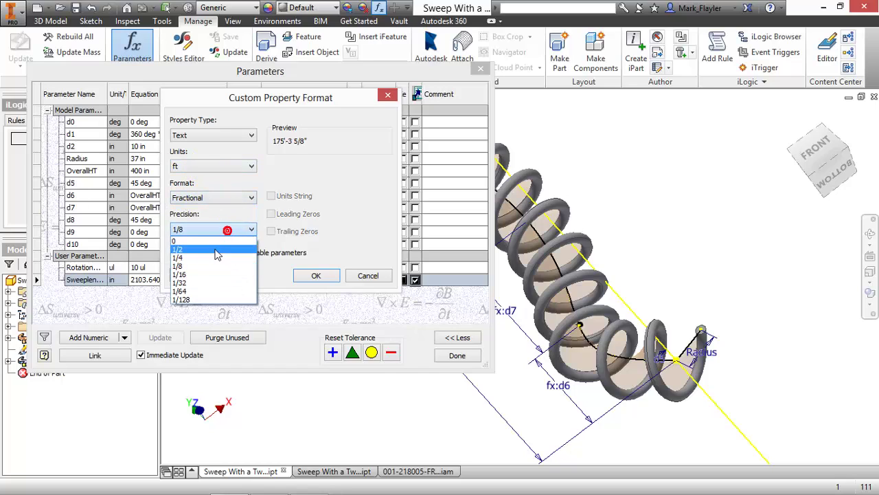
{"action": "key", "text": "Escape"}
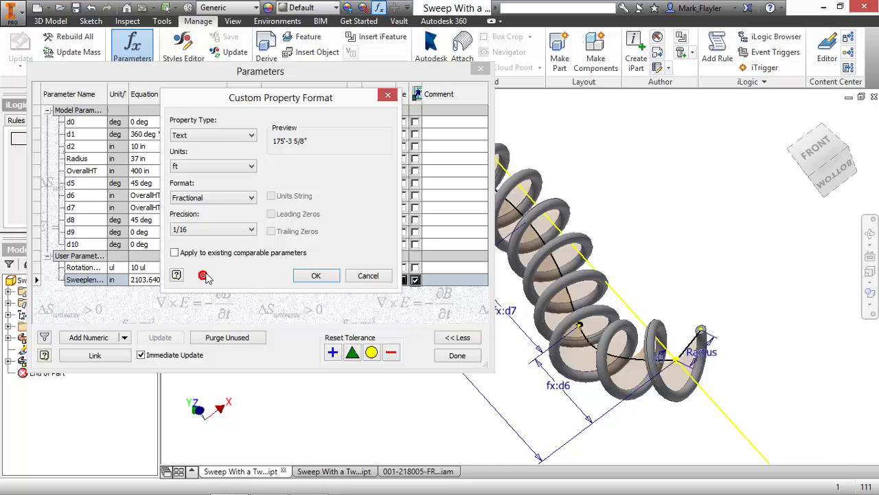
{"action": "left_click", "coordinate": [315, 276]}
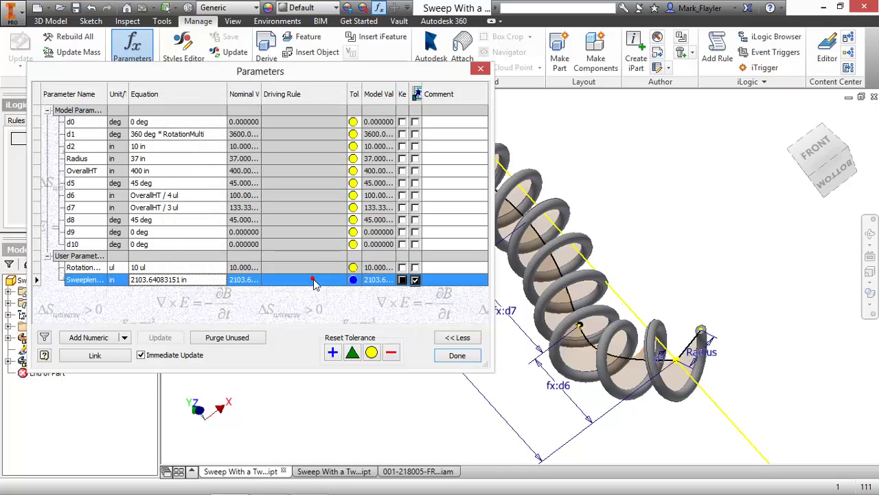
Open Form 1 and set the spring Radius to 40 in.
{"action": "left_click", "coordinate": [456, 355]}
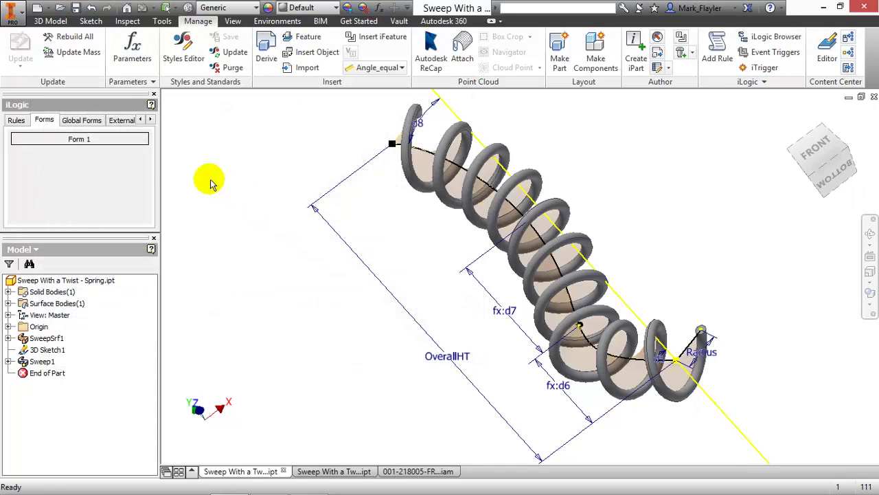
{"action": "left_click", "coordinate": [110, 140]}
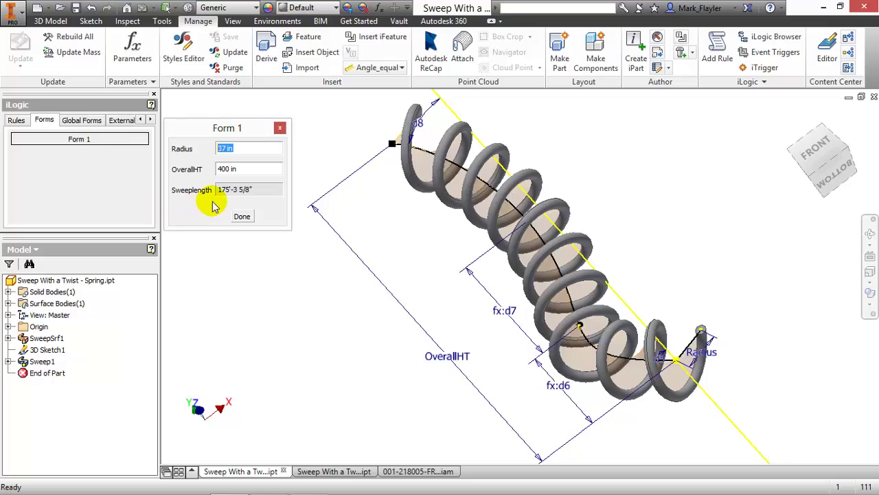
{"action": "left_click", "coordinate": [231, 149]}
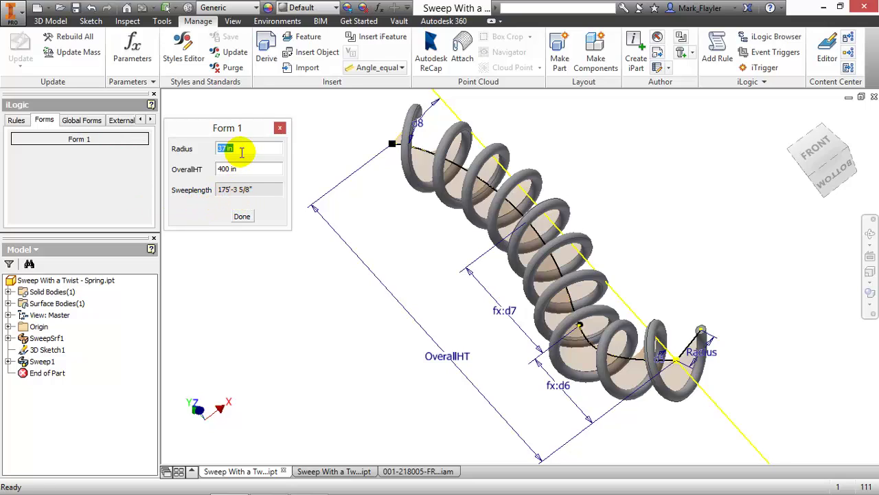
{"action": "left_click", "coordinate": [235, 146]}
{"action": "type", "text": "40"}
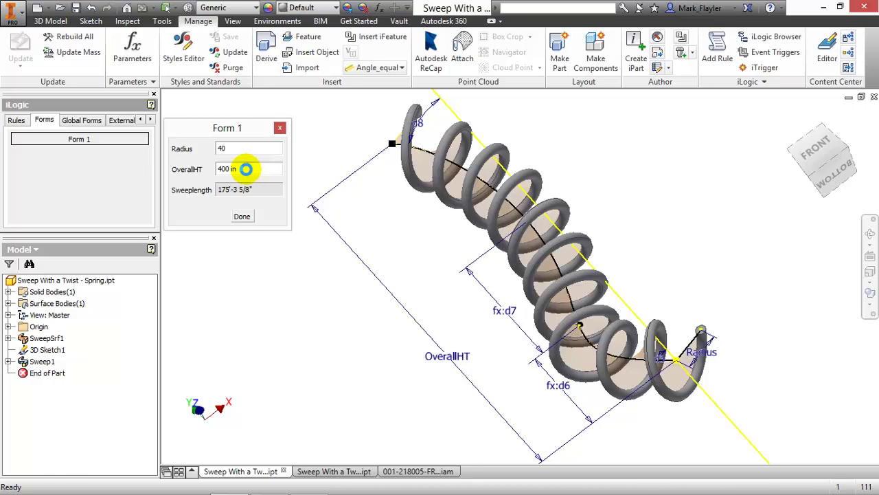
{"action": "left_click", "coordinate": [246, 168]}
Set OverallHT to 450 in, confirm Sweeplength reads 189'-9 9/16", and close the form.
{"action": "left_click", "coordinate": [242, 169]}
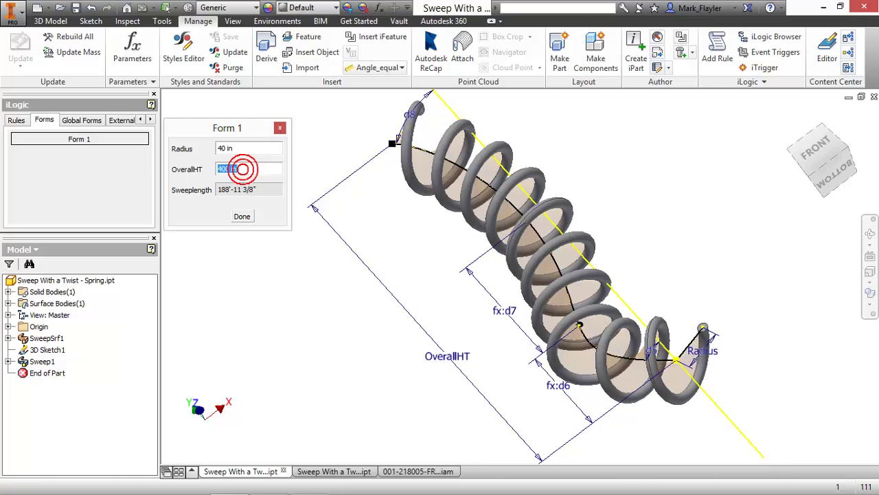
{"action": "left_click", "coordinate": [186, 169]}
{"action": "left_click", "coordinate": [209, 215]}
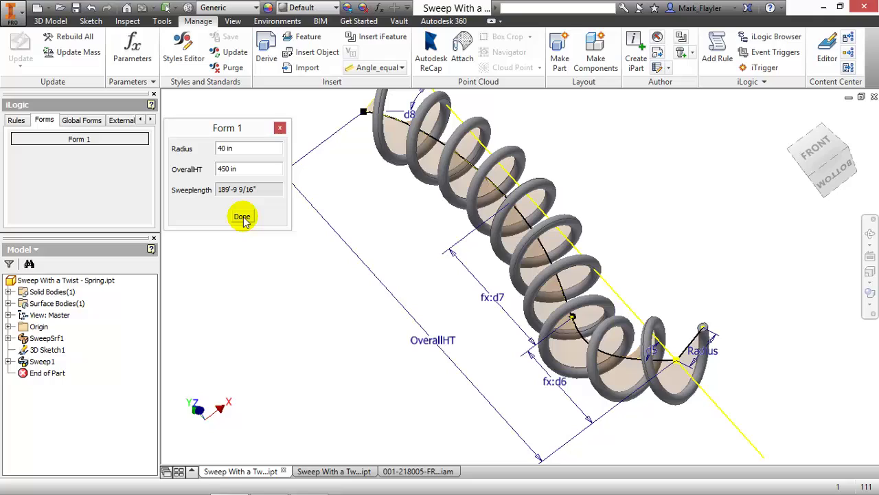
{"action": "left_click", "coordinate": [243, 216]}
In the Sweep With a Twist part, start a sweep of the square profile along the 48-inch line.
{"action": "left_click", "coordinate": [333, 471]}
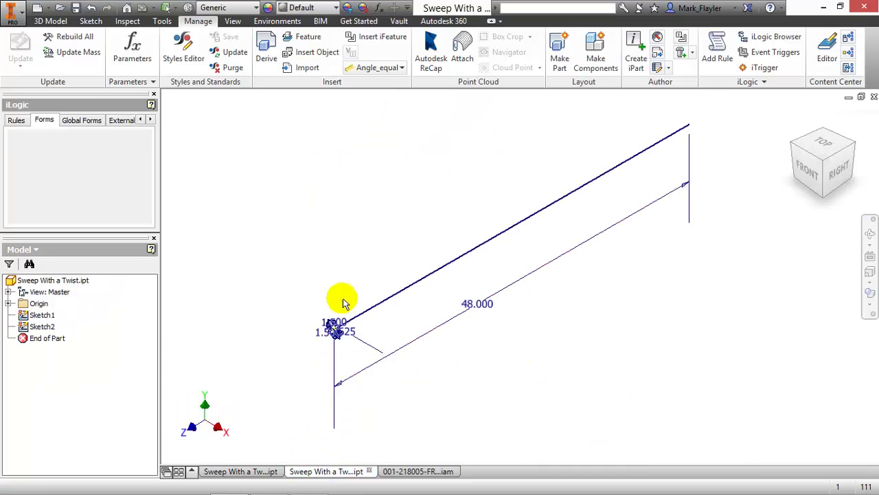
{"action": "scroll", "coordinate": [416, 304], "scroll_direction": "up", "scroll_amount": 4}
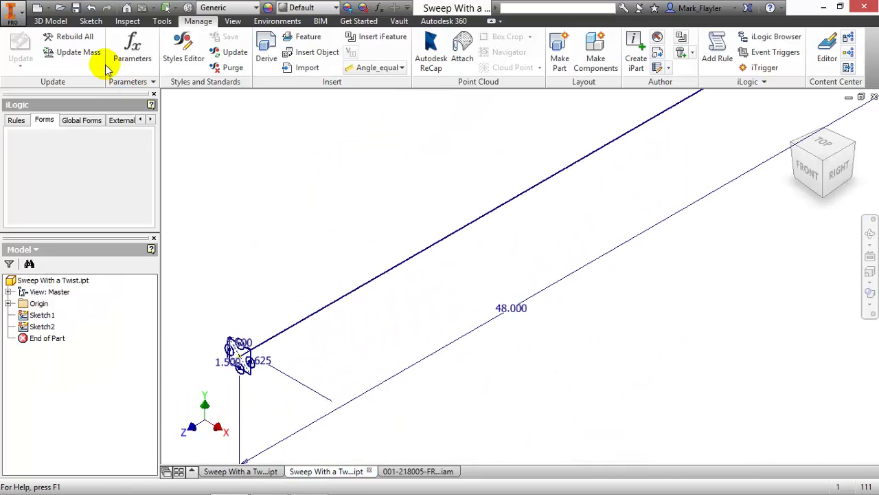
{"action": "left_click", "coordinate": [46, 22]}
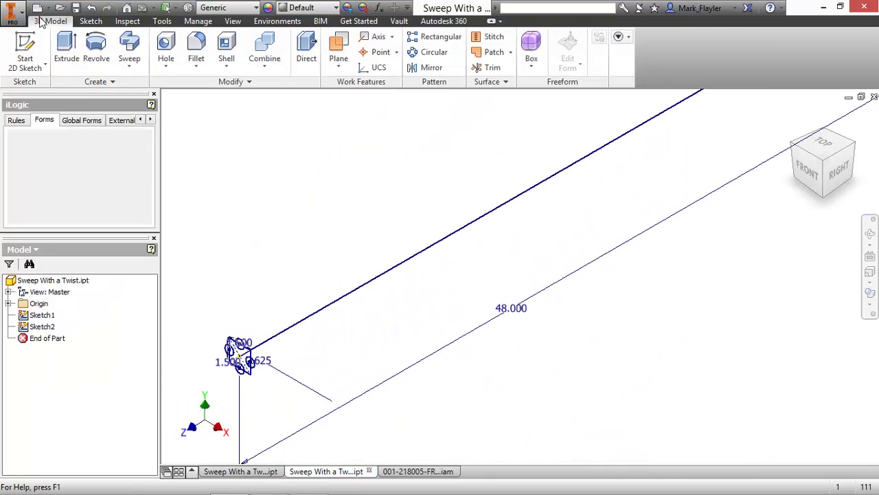
{"action": "left_click", "coordinate": [129, 50]}
{"action": "left_click", "coordinate": [240, 351]}
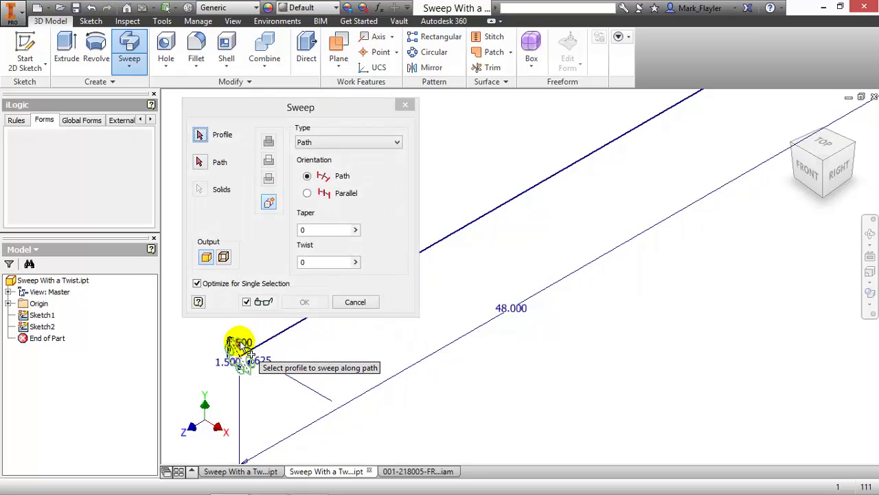
{"action": "left_click", "coordinate": [239, 347]}
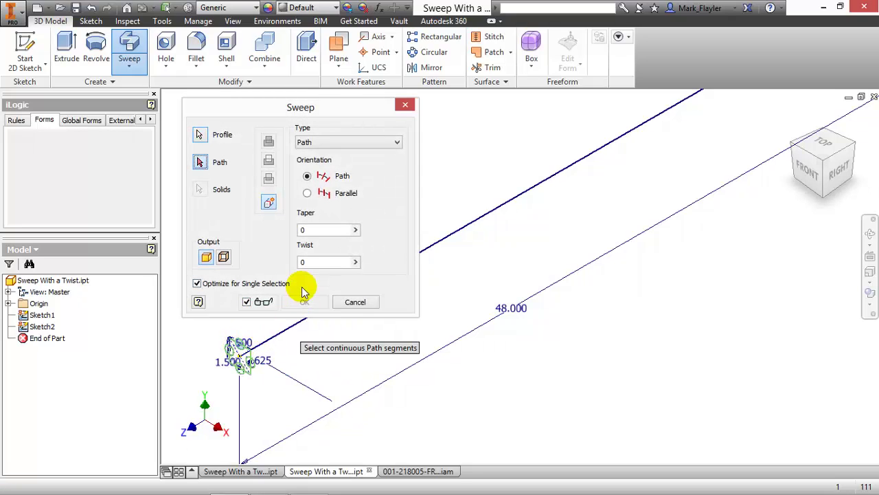
{"action": "left_click", "coordinate": [278, 335]}
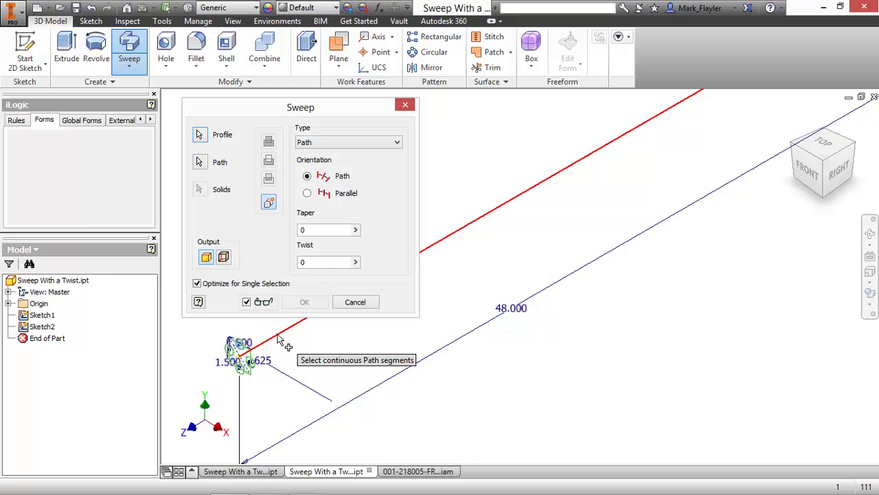
Set the sweep Twist to 1080 and finish it, accepting the intersection warning.
{"action": "left_click", "coordinate": [308, 262]}
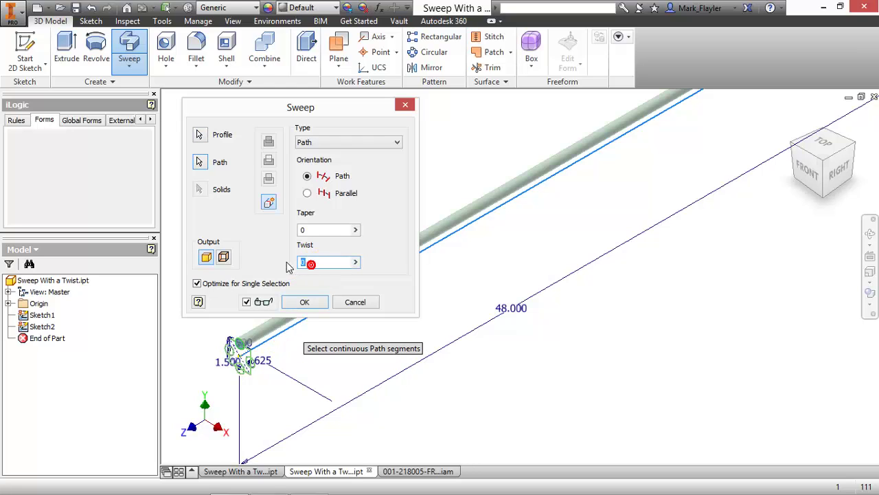
{"action": "type", "text": "1080"}
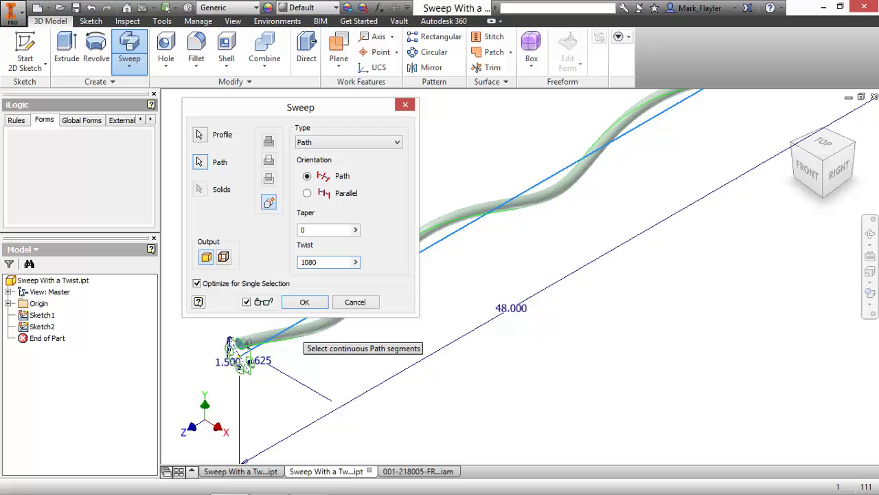
{"action": "scroll", "coordinate": [548, 240], "scroll_direction": "down", "scroll_amount": 2}
{"action": "middle_click_drag", "start_coordinate": [548, 241], "coordinate": [589, 292]}
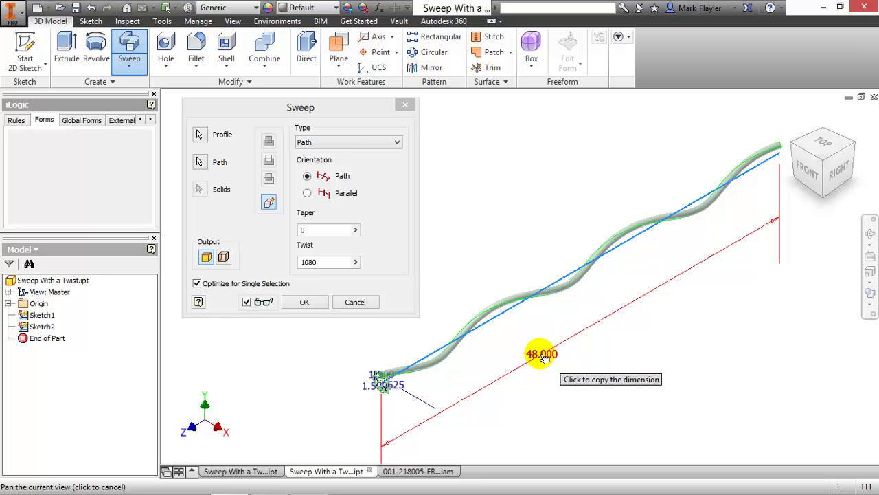
{"action": "left_click", "coordinate": [305, 301]}
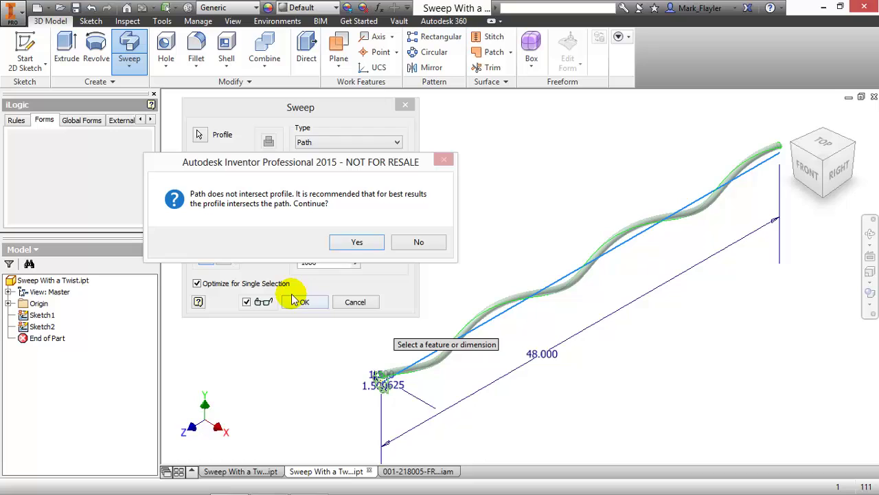
{"action": "left_click", "coordinate": [356, 242]}
{"action": "left_click", "coordinate": [19, 121]}
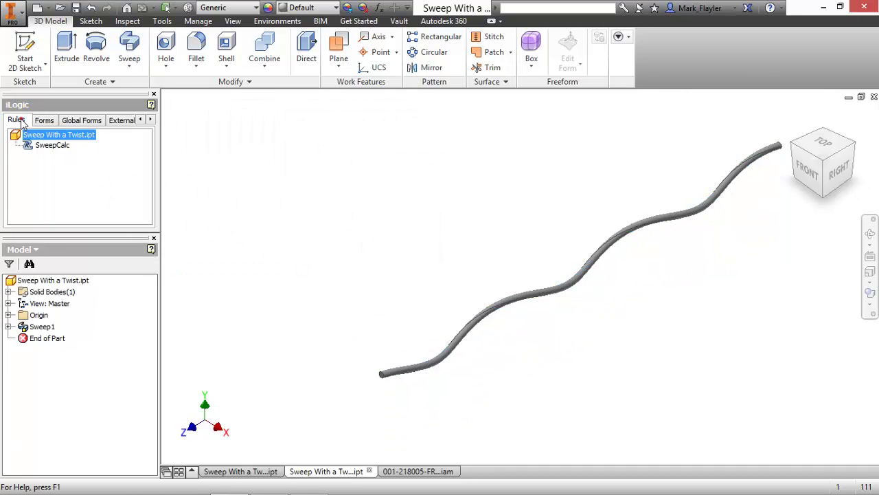
Run the SweepCalc rule and verify the new Sweeplength parameter reads 48 in.
{"action": "left_click", "coordinate": [379, 8]}
{"action": "left_click", "coordinate": [453, 354]}
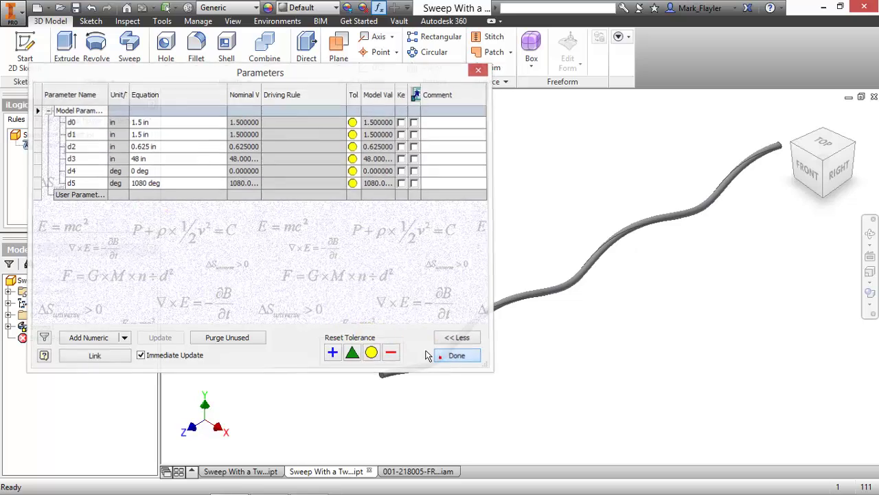
{"action": "right_click", "coordinate": [55, 145]}
{"action": "left_click", "coordinate": [88, 146]}
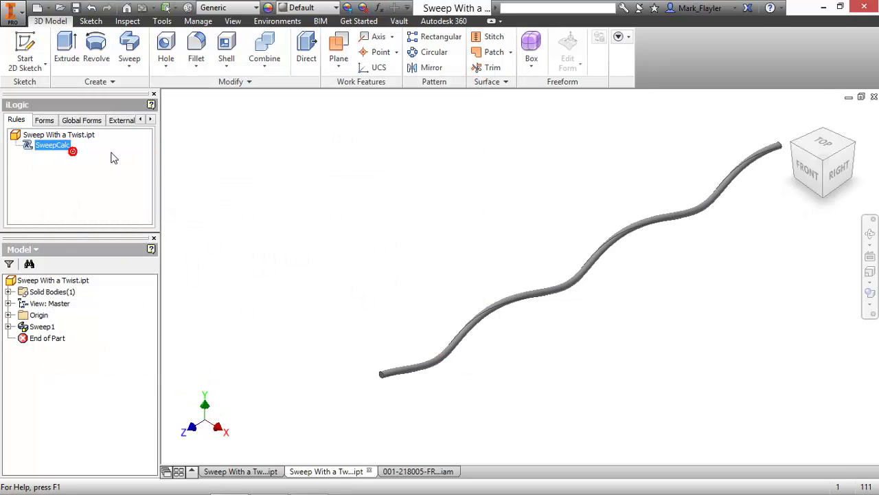
{"action": "left_click", "coordinate": [379, 7]}
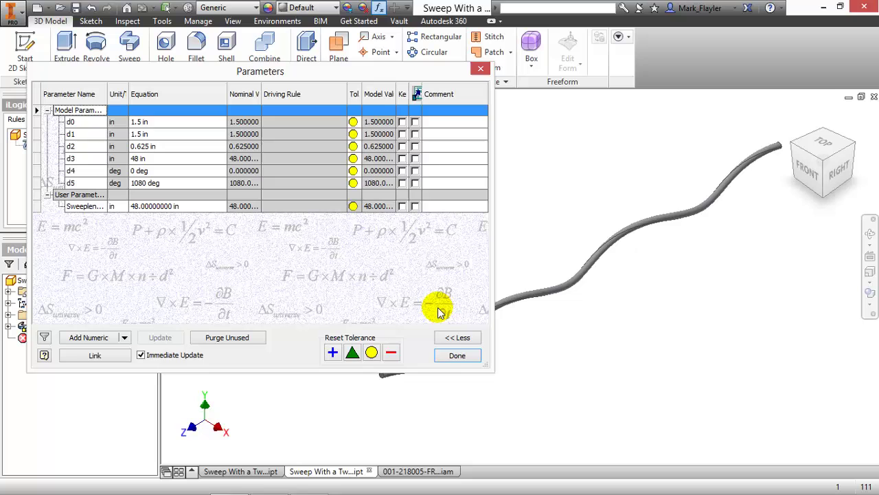
{"action": "left_click", "coordinate": [457, 355]}
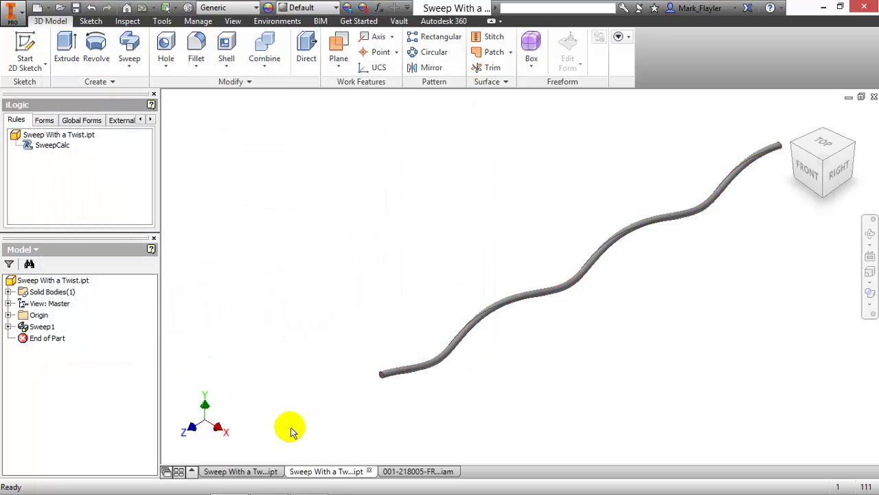
Switch to Sweep With a Twist - Spring.ipt and pan the coil spring into view.
{"action": "left_click", "coordinate": [255, 471]}
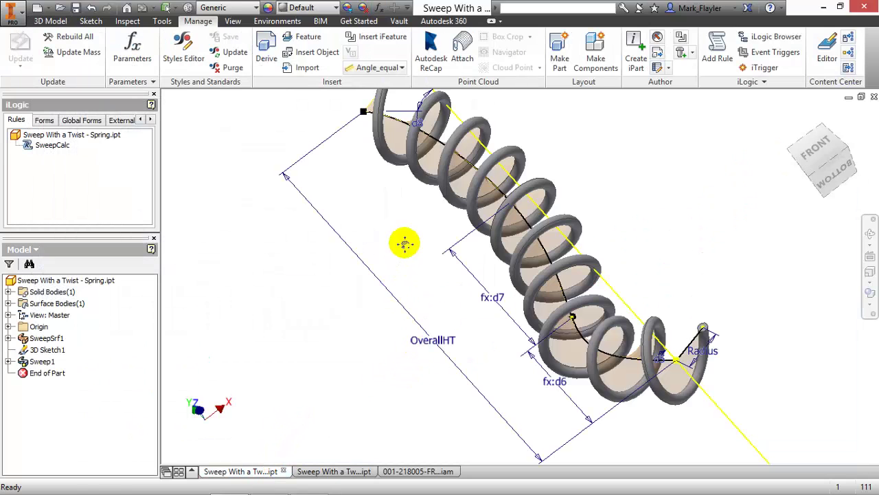
{"action": "middle_click_drag", "start_coordinate": [405, 243], "coordinate": [330, 270]}
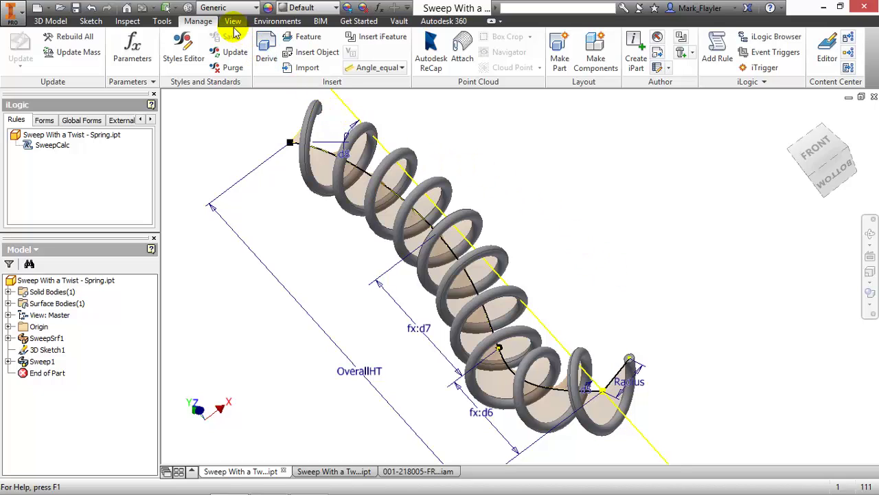
{"action": "left_click", "coordinate": [163, 22]}
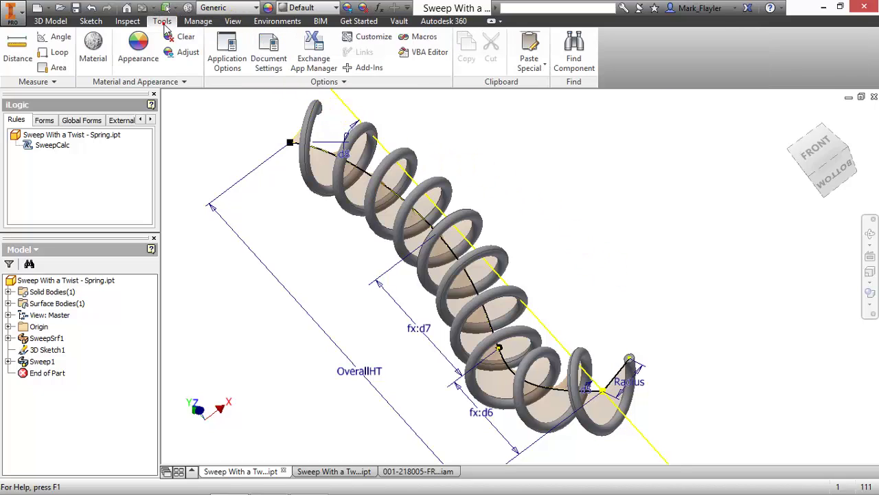
{"action": "left_click", "coordinate": [197, 22]}
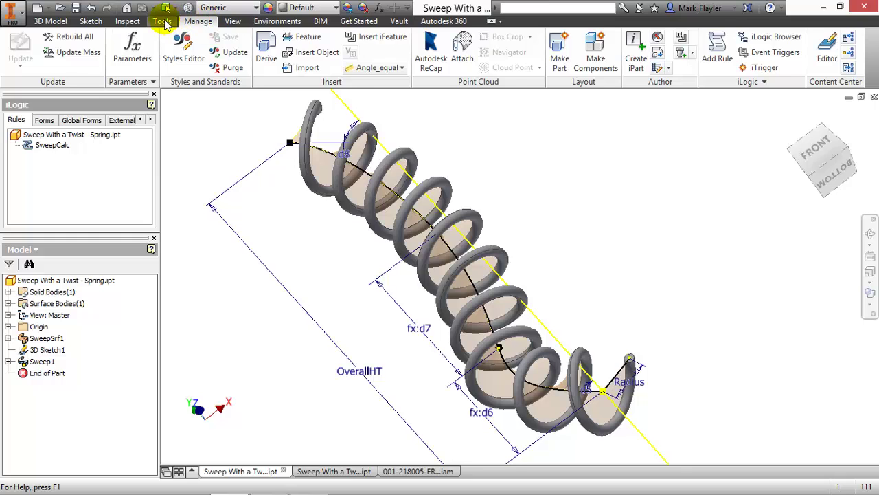
{"action": "left_click", "coordinate": [163, 21]}
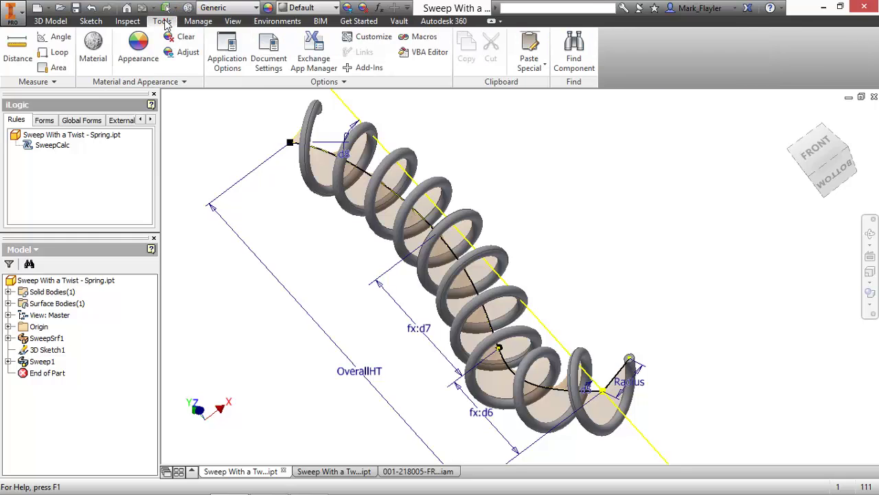
In the Bill of Materials document settings, set Base Quantity to Sweeplength (2277.568 in).
{"action": "left_click", "coordinate": [270, 59]}
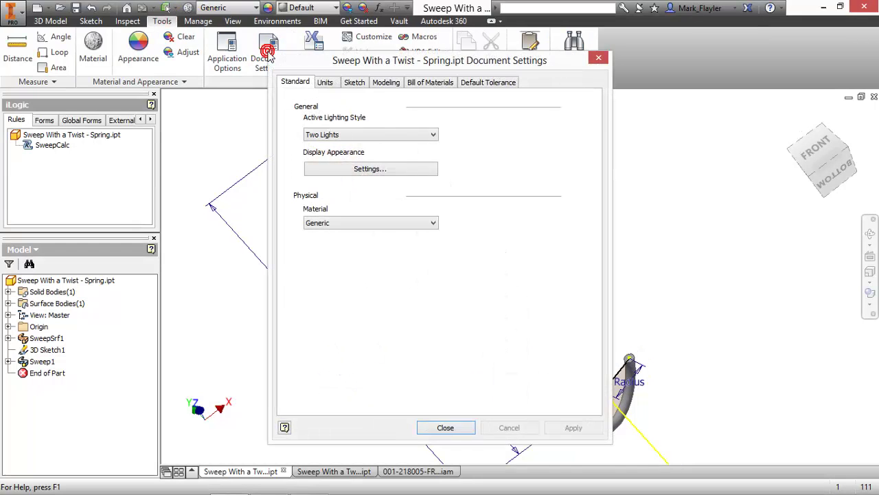
{"action": "left_click", "coordinate": [426, 85]}
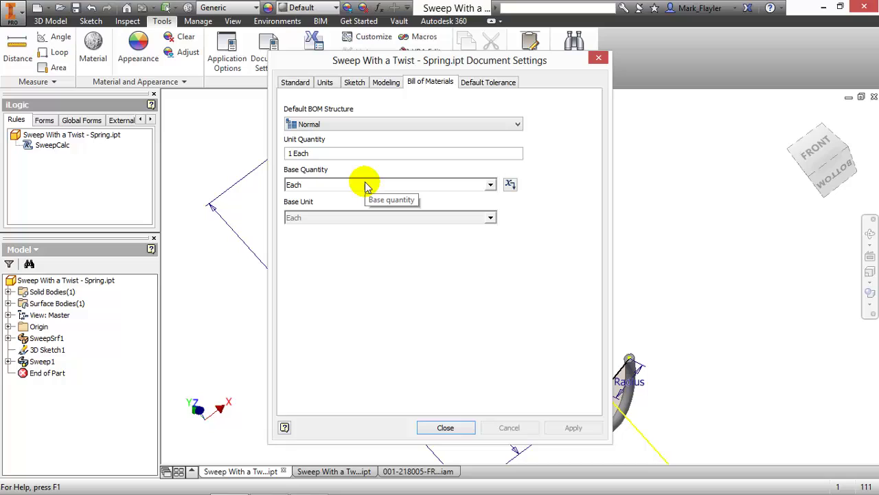
{"action": "left_click", "coordinate": [490, 184]}
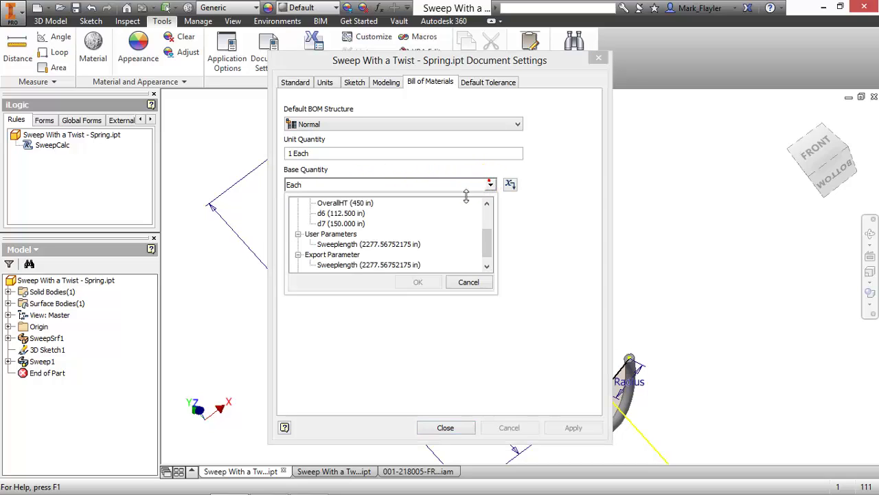
{"action": "left_click", "coordinate": [386, 244]}
{"action": "left_click", "coordinate": [419, 282]}
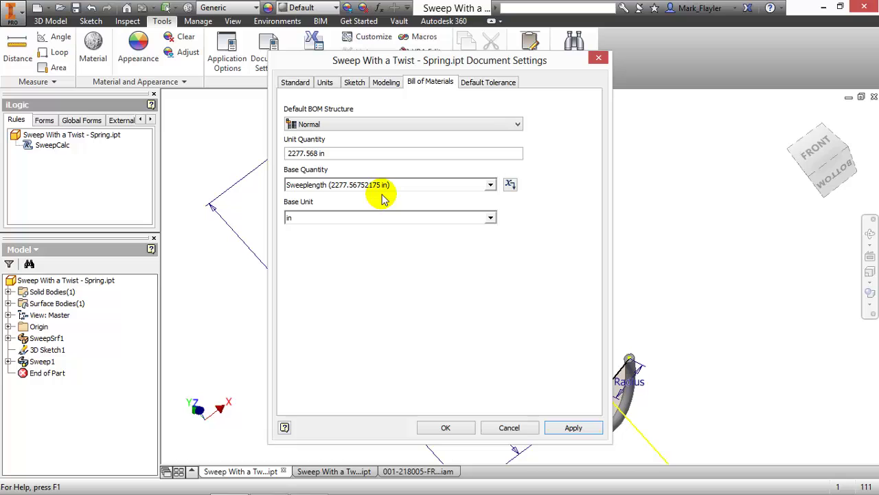
{"action": "left_click", "coordinate": [464, 433]}
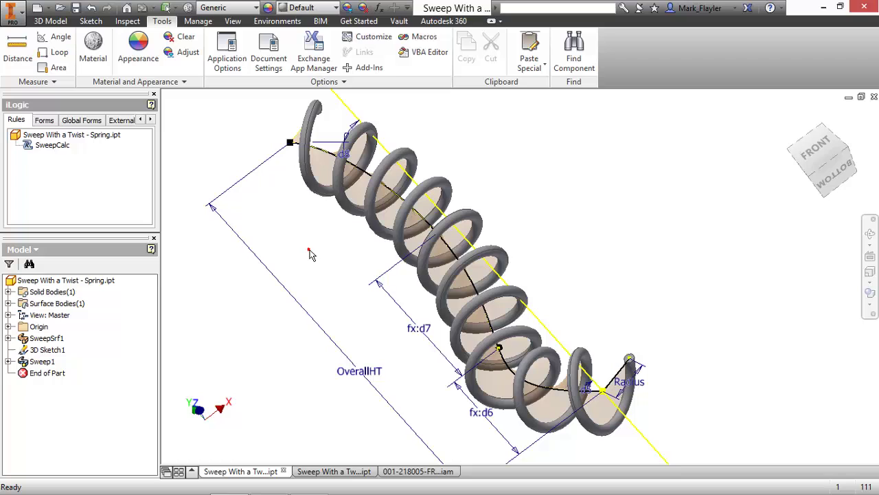
Return to the trailer frame assembly and check its BOM lists Tubing at 364.469 in.
{"action": "left_click", "coordinate": [403, 471]}
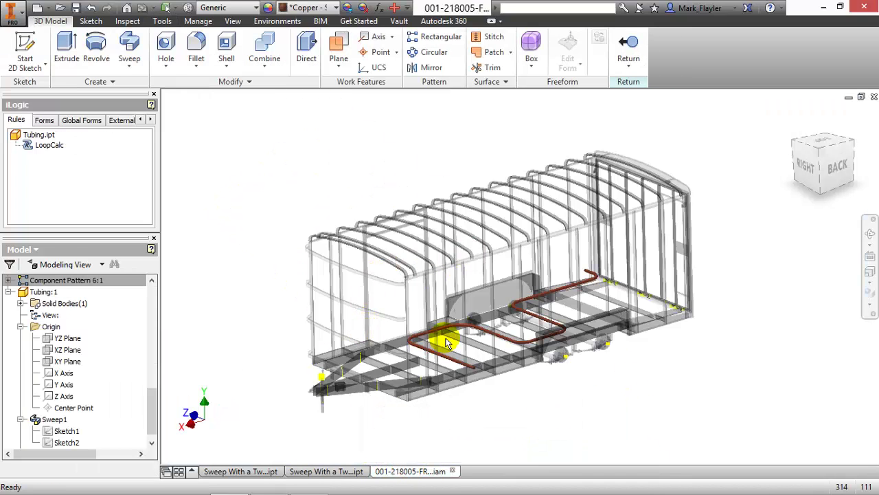
{"action": "left_click", "coordinate": [622, 53]}
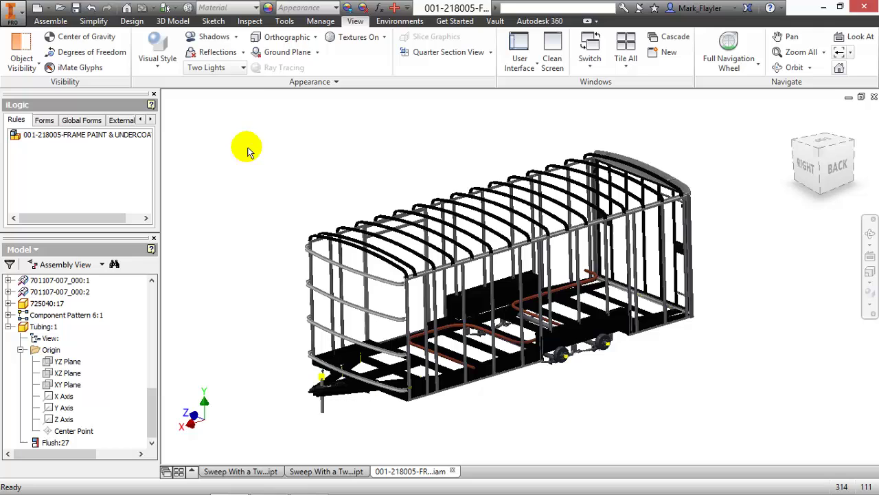
{"action": "left_click", "coordinate": [318, 21]}
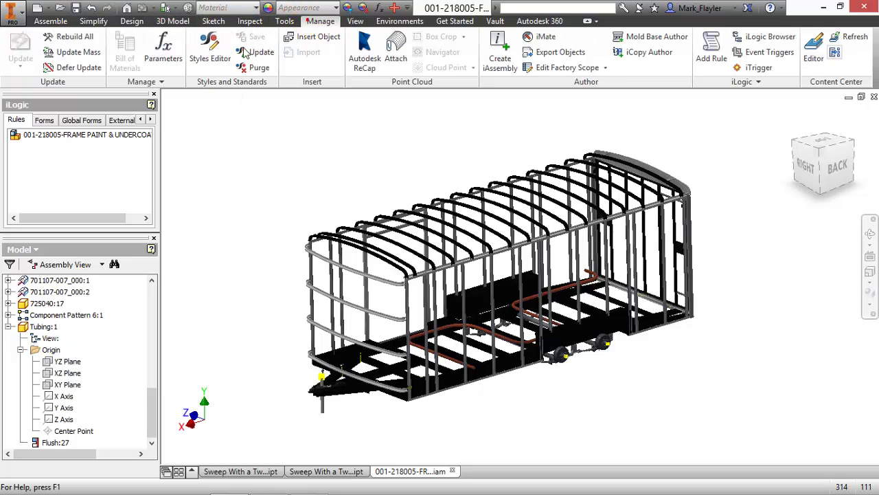
{"action": "left_click", "coordinate": [125, 49]}
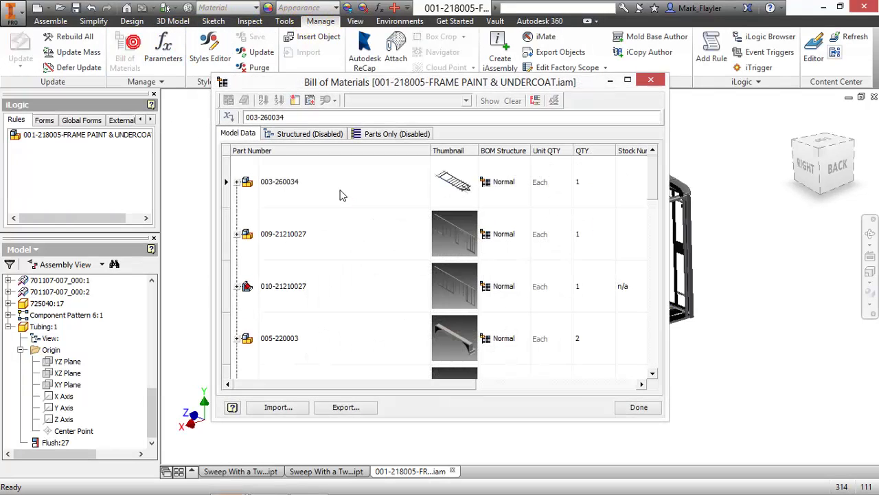
{"action": "scroll", "coordinate": [654, 190], "scroll_direction": "down", "scroll_amount": 10}
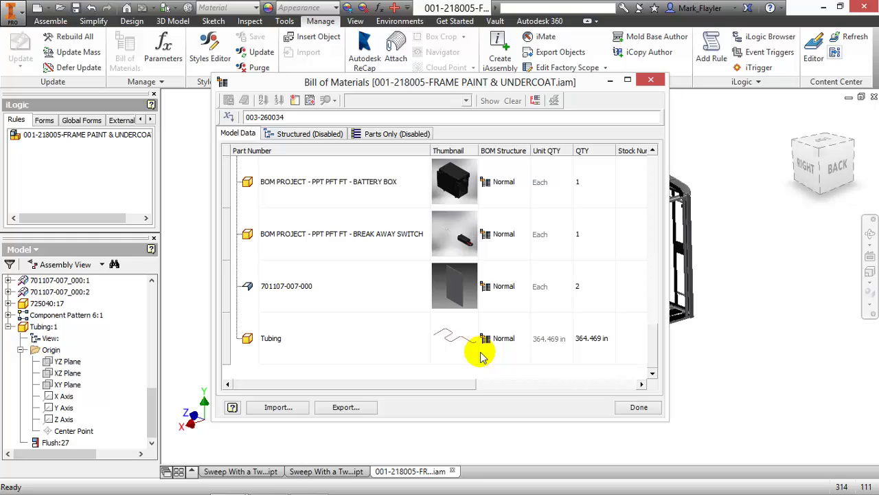
{"action": "left_click", "coordinate": [632, 407]}
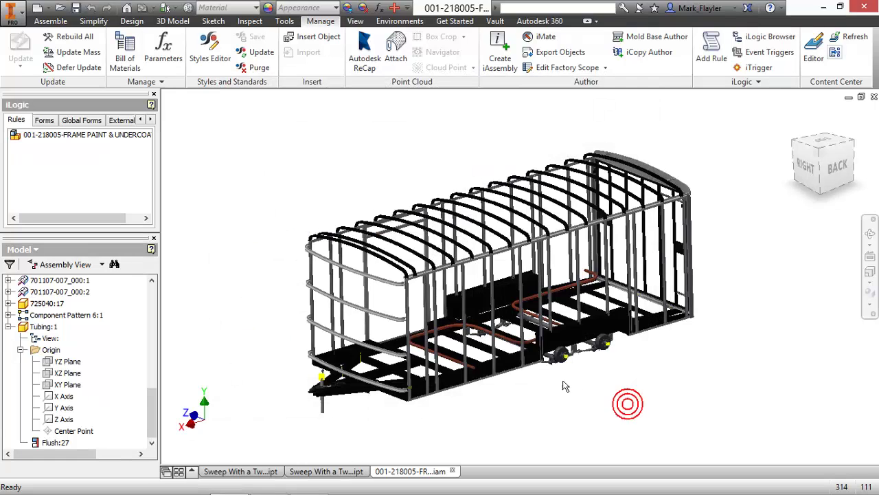
{"action": "left_click", "coordinate": [252, 227]}
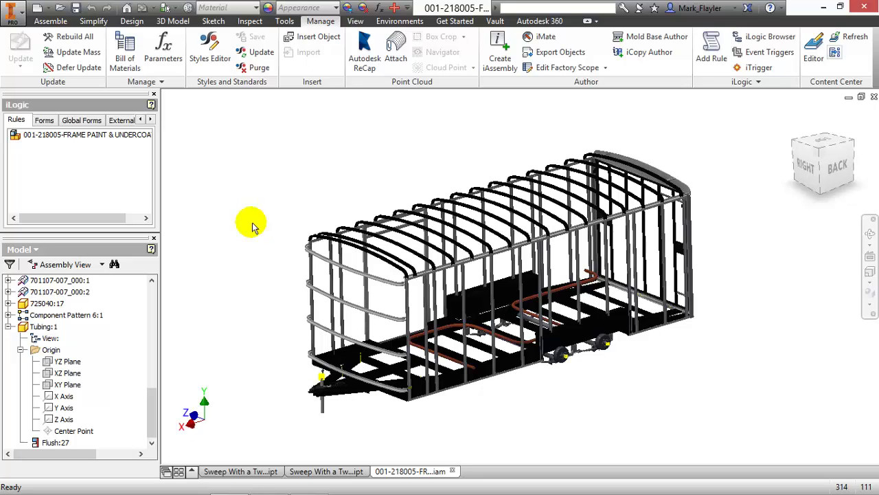